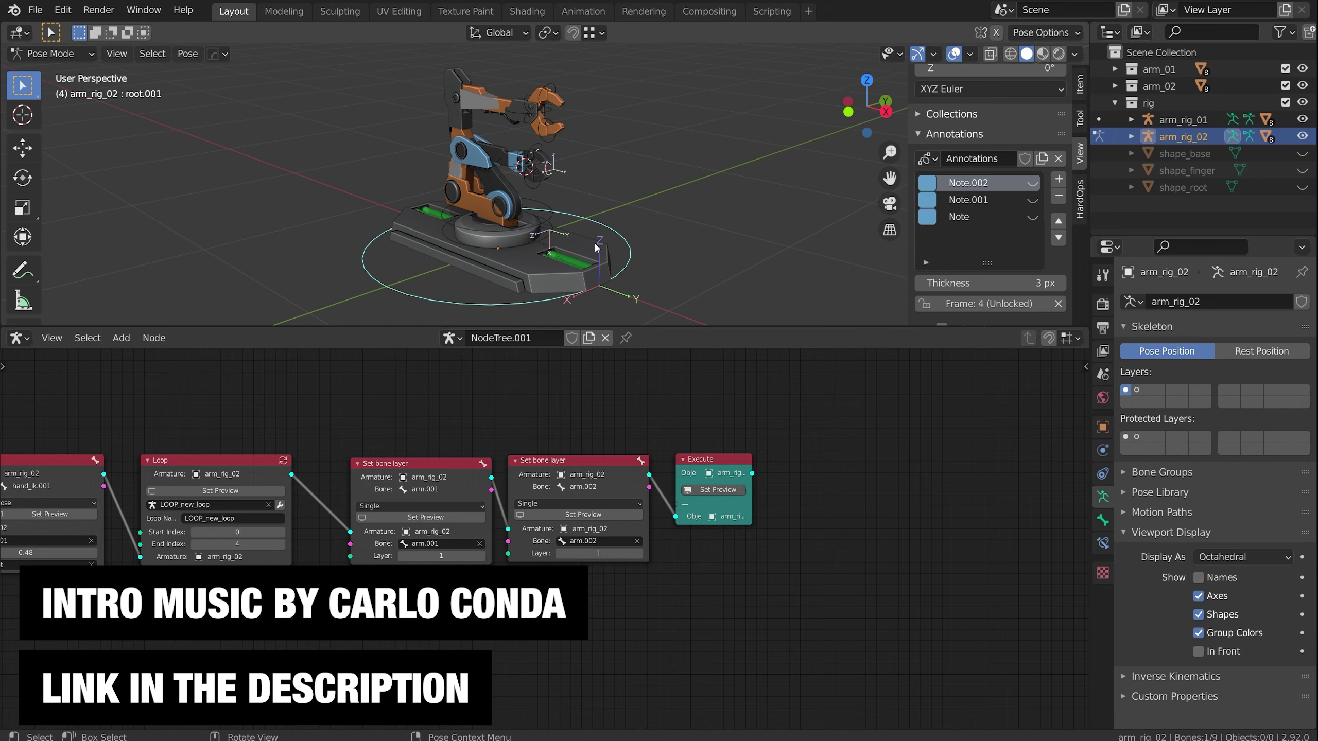
Step: Move the blue robot arm's root bone off the orange arm's base and shift its hand control along Z
{"action": "left_click_drag", "start_coordinate": [596, 248], "coordinate": [740, 182]}
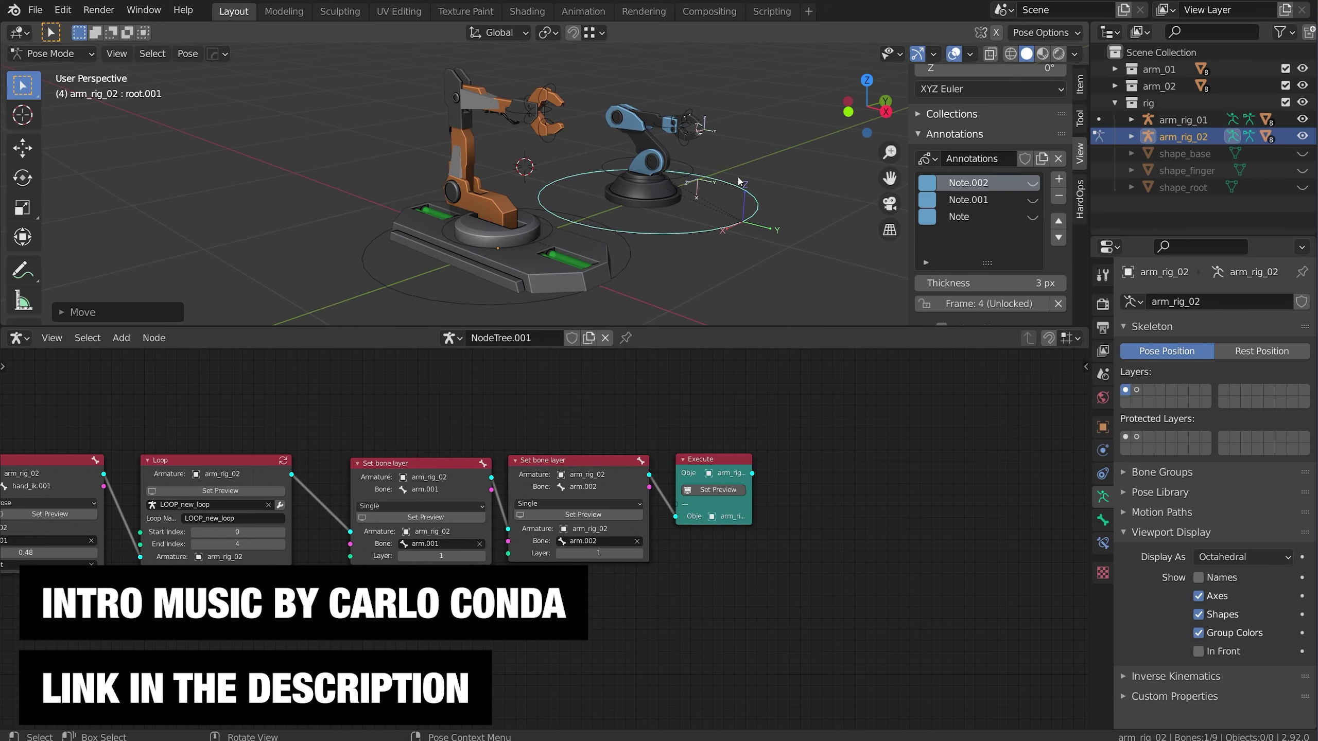
{"action": "left_click", "coordinate": [678, 128]}
{"action": "key", "text": "g"}
{"action": "key", "text": "z"}
{"action": "left_click", "coordinate": [637, 113]}
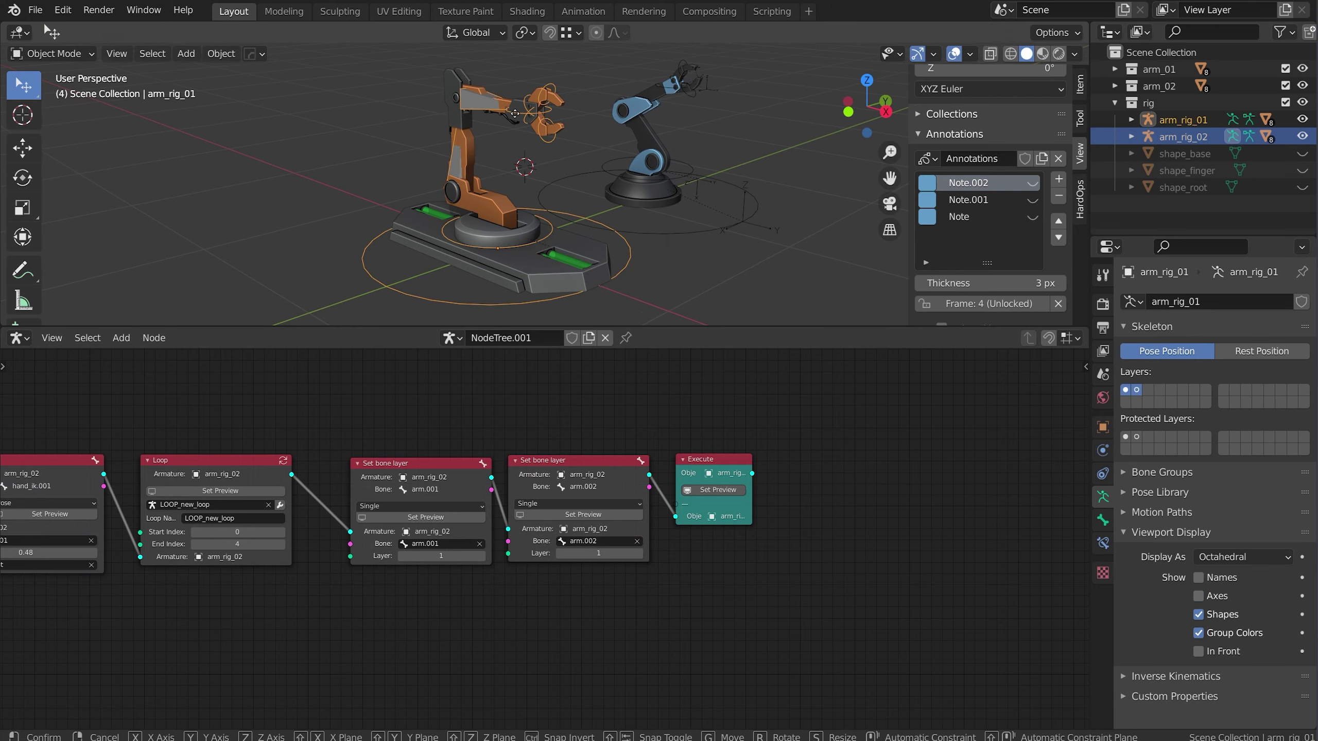
{"action": "left_click", "coordinate": [516, 116]}
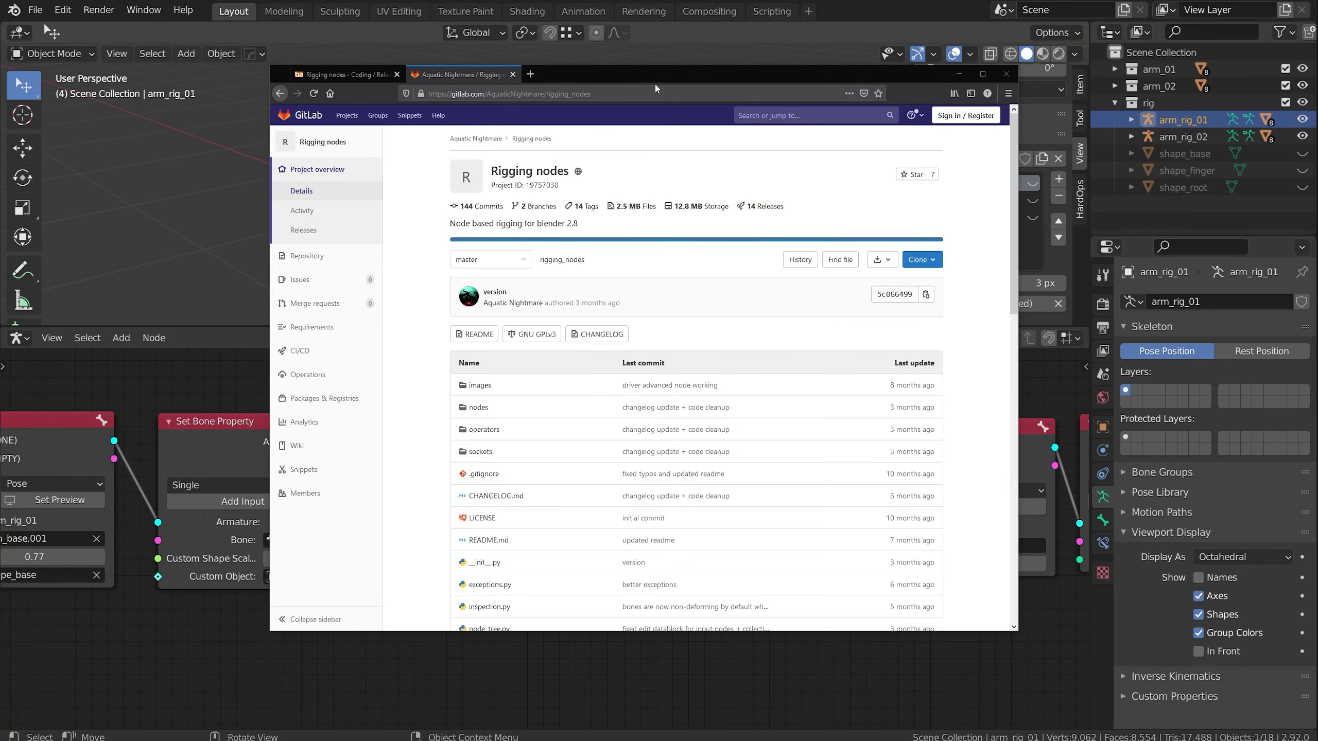
Step: Examine the Rigging Nodes thread on the Blender Artists forum, including its features, popular links and replies
{"action": "left_click_drag", "start_coordinate": [607, 74], "coordinate": [558, 59]}
{"action": "scroll", "coordinate": [921, 292], "scroll_direction": "down", "scroll_amount": 3}
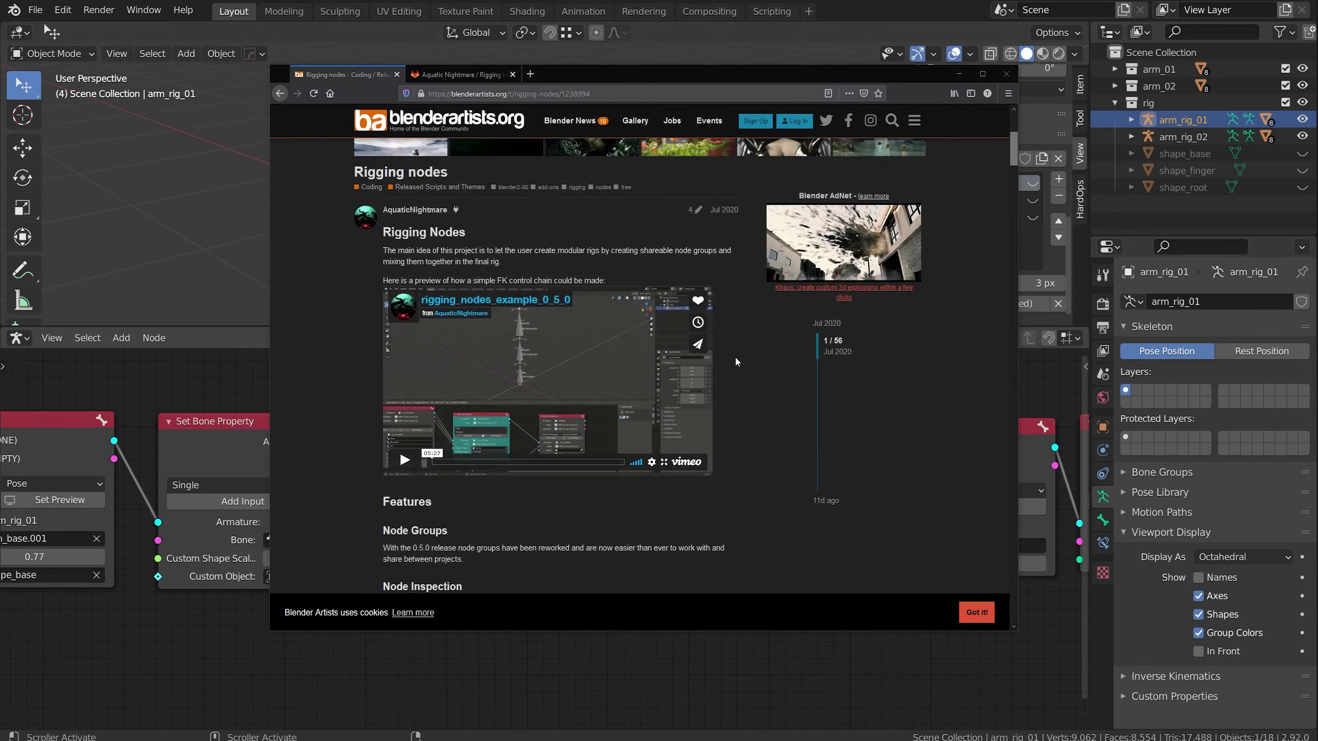
{"action": "scroll", "coordinate": [769, 392], "scroll_direction": "down", "scroll_amount": 10}
{"action": "scroll", "coordinate": [770, 391], "scroll_direction": "down", "scroll_amount": 15}
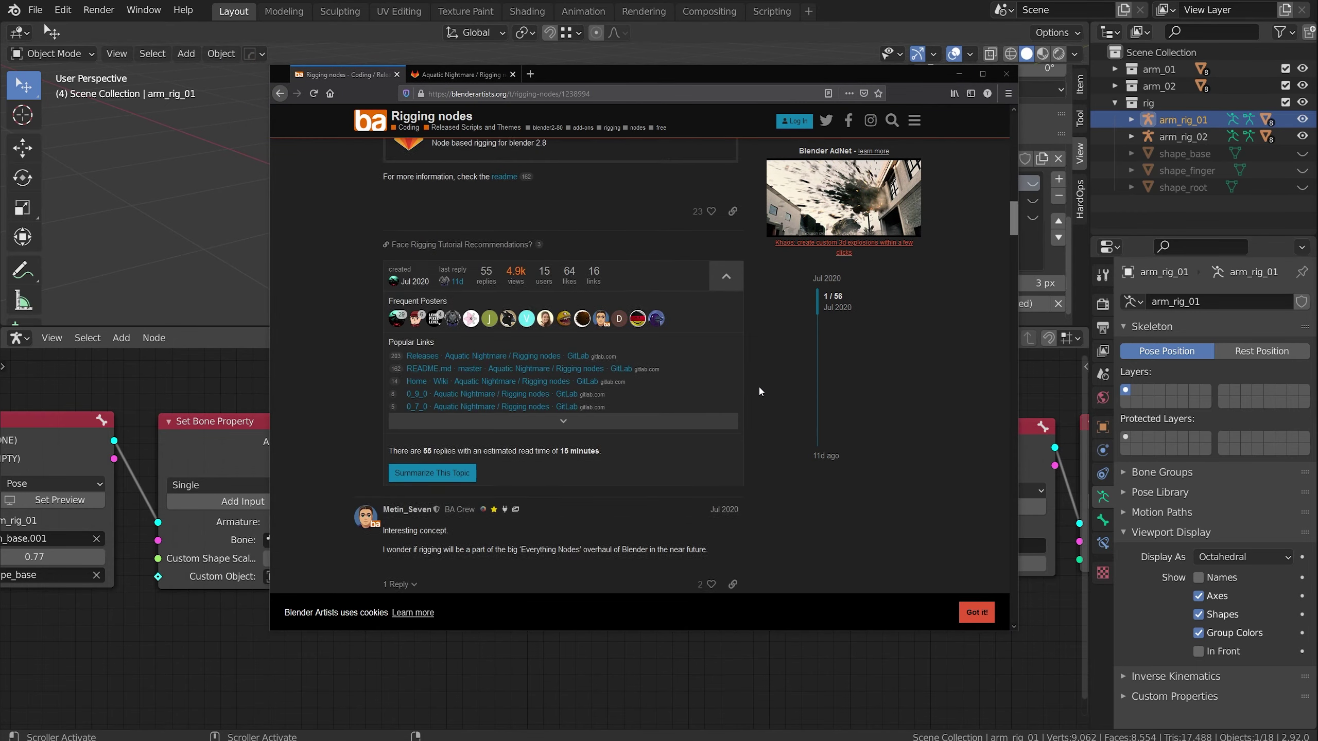
{"action": "scroll", "coordinate": [759, 390], "scroll_direction": "down", "scroll_amount": 8}
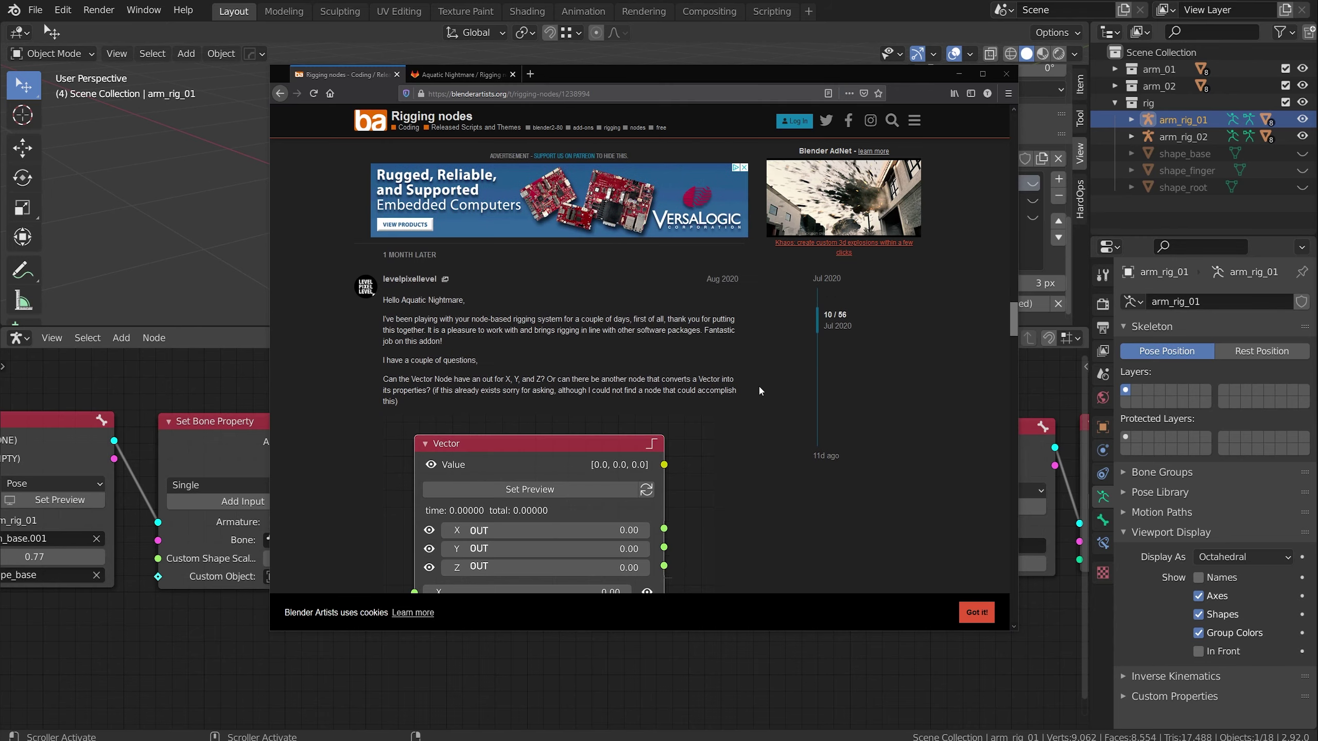
{"action": "scroll", "coordinate": [758, 388], "scroll_direction": "up", "scroll_amount": 4}
{"action": "scroll", "coordinate": [758, 387], "scroll_direction": "down", "scroll_amount": 8}
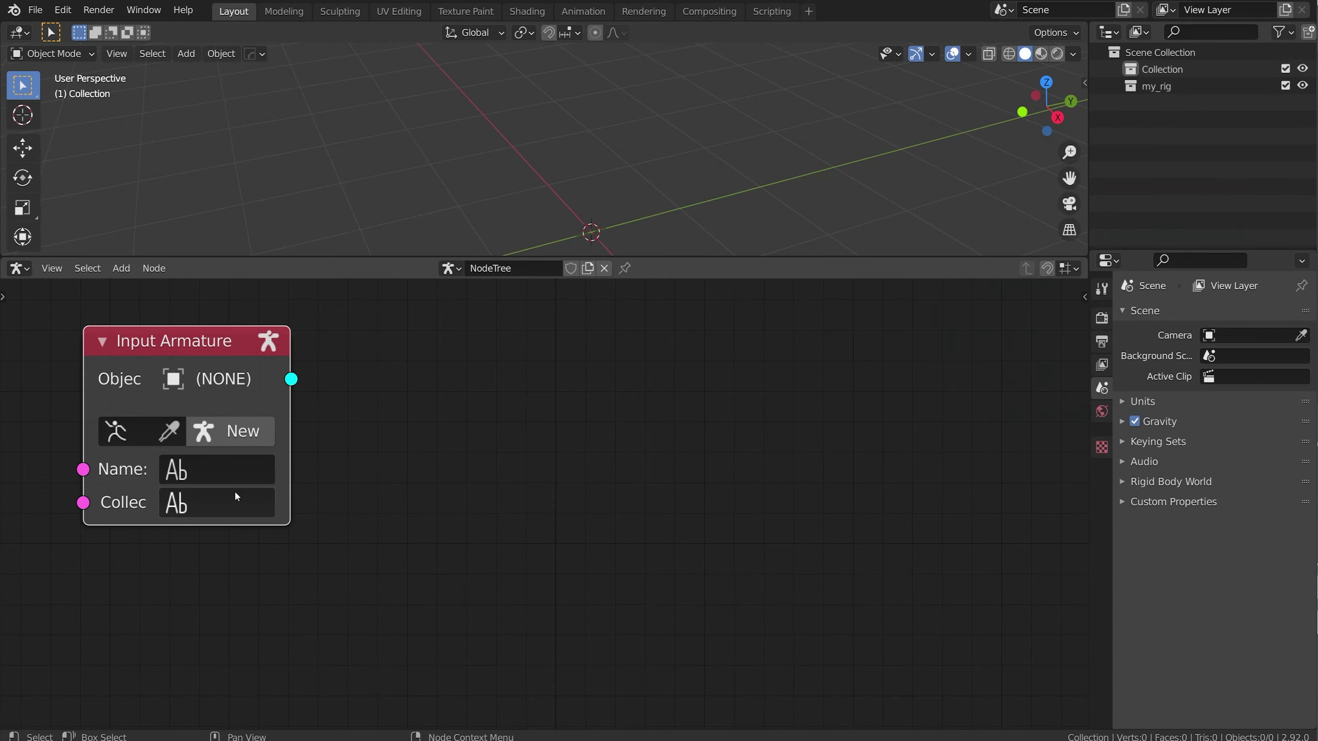
Step: Create a new armature in the Input Armature node with the name rig and collection my_rig
{"action": "type", "text": "rig"}
{"action": "key", "text": "Return"}
{"action": "left_click", "coordinate": [230, 431]}
Step: Add an Execute node and connect the Input Armature's object output to its object input
{"action": "key", "text": "shift+a"}
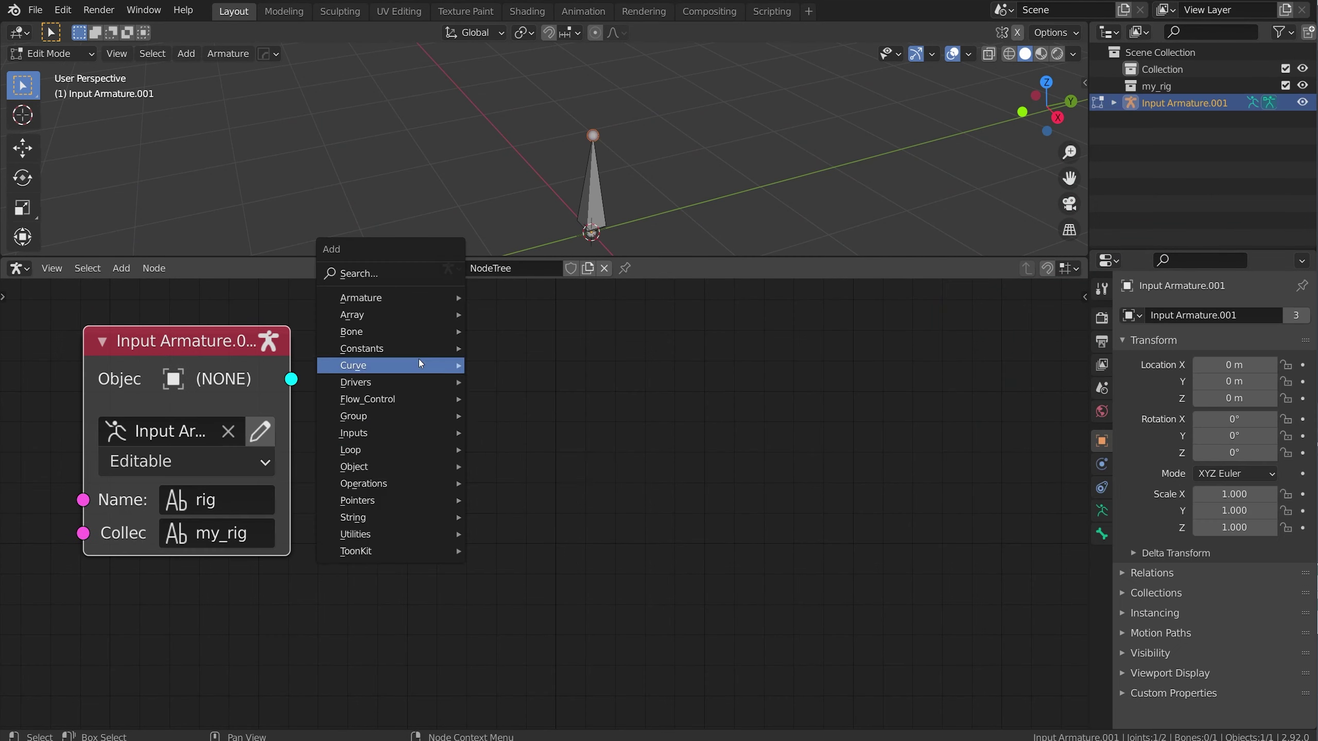
{"action": "left_click", "coordinate": [497, 436]}
{"action": "left_click", "coordinate": [649, 385]}
{"action": "left_click_drag", "start_coordinate": [291, 379], "coordinate": [670, 465]}
{"action": "left_click_drag", "start_coordinate": [736, 388], "coordinate": [780, 361]}
Step: Insert an Add Bone node between Input Armature and Execute and name its bone root
{"action": "key", "text": "shift+a"}
{"action": "left_click", "coordinate": [636, 333]}
{"action": "left_click", "coordinate": [388, 330]}
{"action": "left_click", "coordinate": [550, 553]}
{"action": "type", "text": "root"}
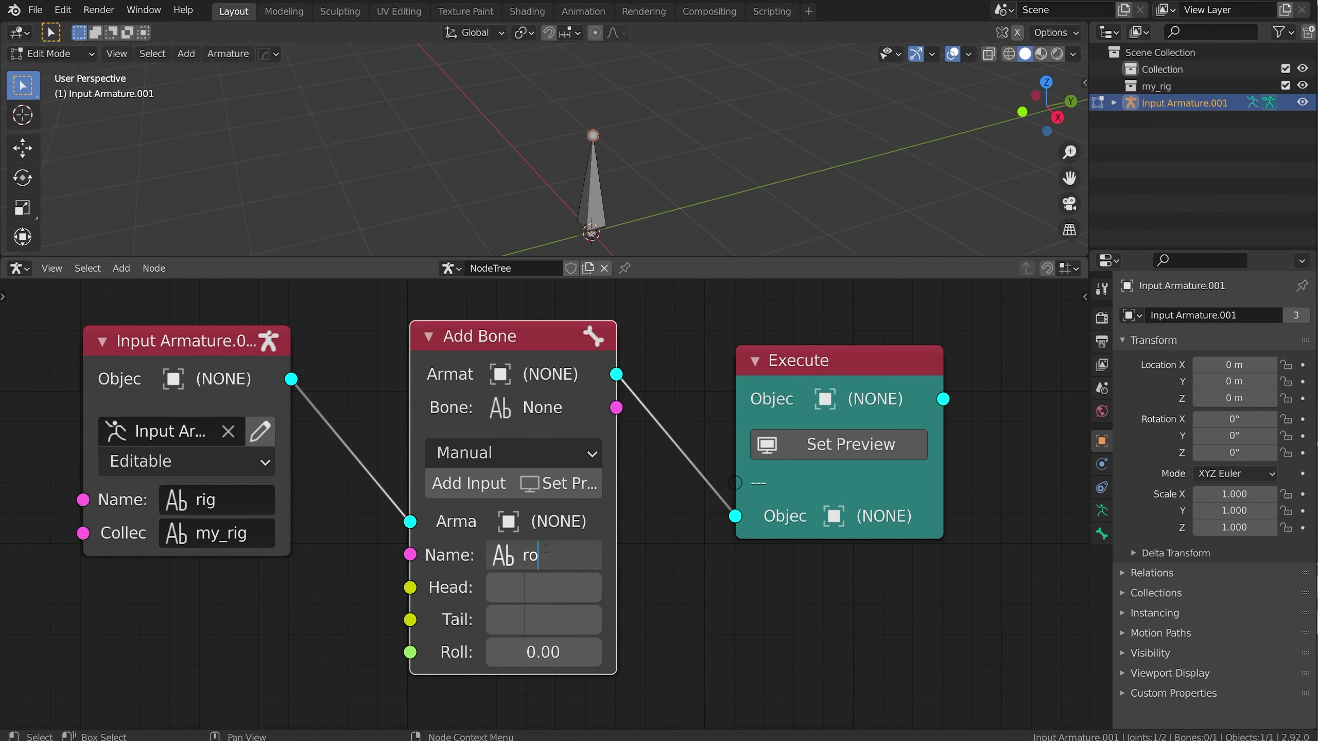
{"action": "key", "text": "Return"}
Step: Widen the Add Bone node and rearrange the nodes with clear spacing between them
{"action": "left_click_drag", "start_coordinate": [618, 461], "coordinate": [709, 462]}
{"action": "left_click_drag", "start_coordinate": [599, 359], "coordinate": [519, 338]}
{"action": "left_click_drag", "start_coordinate": [628, 465], "coordinate": [704, 462]}
{"action": "left_click_drag", "start_coordinate": [696, 426], "coordinate": [710, 439]}
{"action": "mouse_move", "coordinate": [793, 363]}
{"action": "left_mouse_down"}
{"action": "mouse_move", "coordinate": [832, 356]}
{"action": "mouse_move", "coordinate": [816, 353]}
{"action": "left_mouse_up"}
{"action": "scroll", "coordinate": [726, 416], "scroll_direction": "up", "scroll_amount": 1}
{"action": "middle_click_drag", "start_coordinate": [674, 415], "coordinate": [718, 423]}
Step: Preview the root Add Bone node, switch the preview to Execute, and return it to the root node
{"action": "left_click", "coordinate": [648, 477]}
{"action": "left_click", "coordinate": [888, 441]}
{"action": "left_click", "coordinate": [645, 475]}
Step: Make room before Execute and insert a second, widened Add Bone node after the root bone node
{"action": "scroll", "coordinate": [645, 470], "scroll_direction": "down", "scroll_amount": 4}
{"action": "middle_click_drag", "start_coordinate": [646, 470], "coordinate": [470, 464]}
{"action": "left_click_drag", "start_coordinate": [639, 382], "coordinate": [924, 363]}
{"action": "key", "text": "shift+a"}
{"action": "mouse_move", "coordinate": [663, 369]}
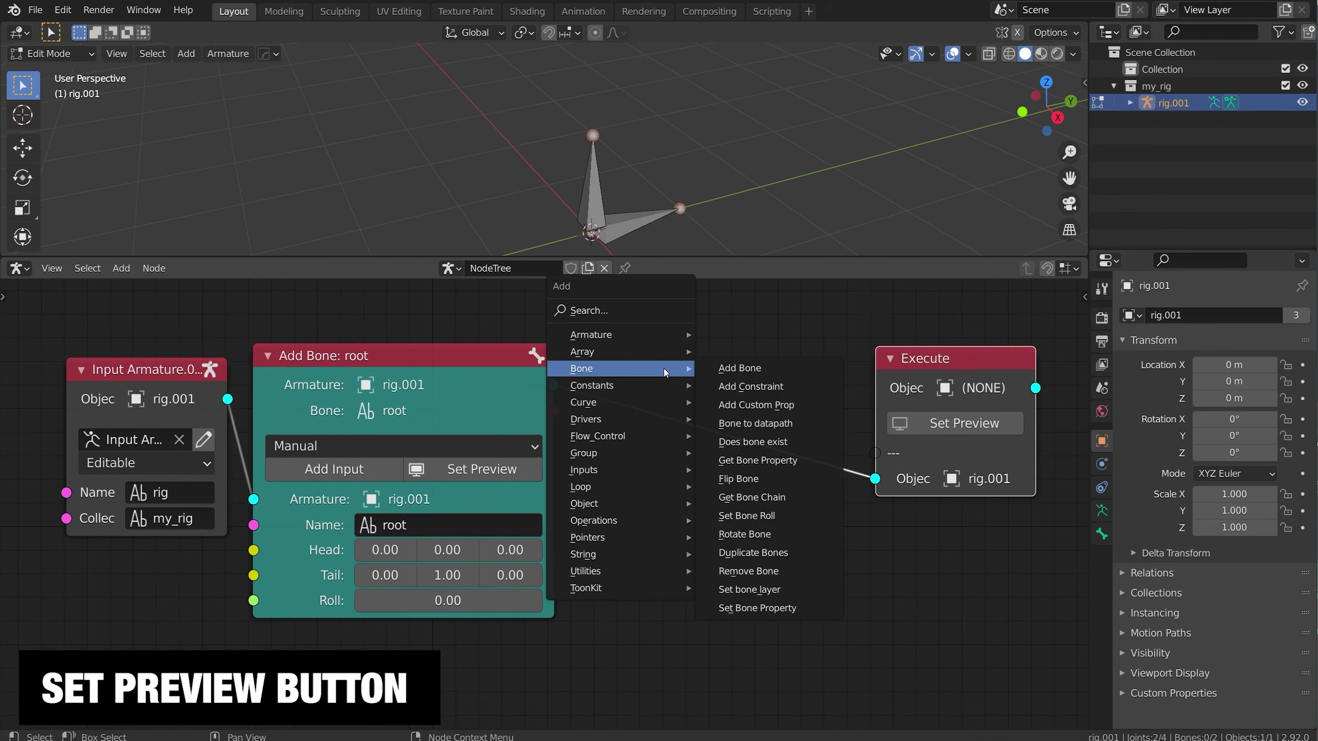
{"action": "left_click", "coordinate": [739, 368]}
{"action": "left_click", "coordinate": [686, 370]}
{"action": "left_click_drag", "start_coordinate": [685, 371], "coordinate": [621, 366]}
{"action": "left_click_drag", "start_coordinate": [744, 433], "coordinate": [862, 440]}
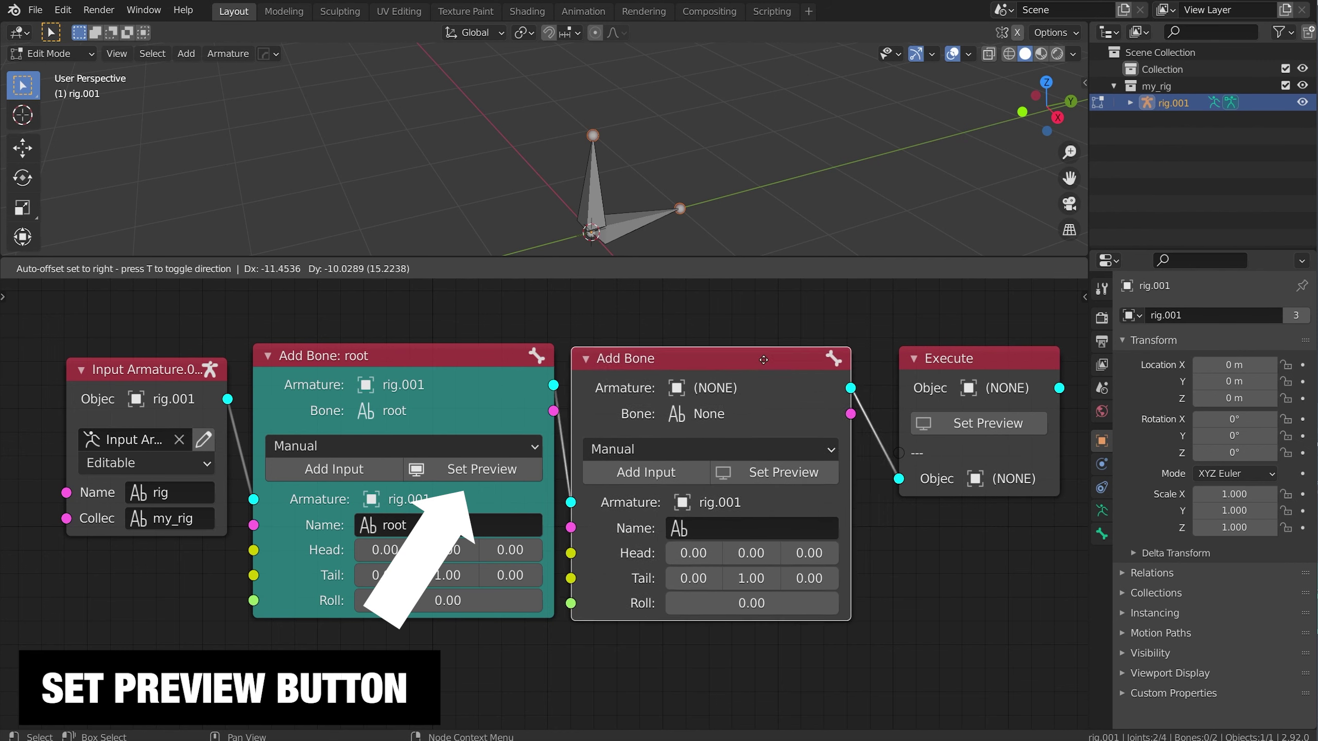
Step: Preview the second Add Bone node, naming its bone new_joint and setting its tail Y to 3.00
{"action": "left_click", "coordinate": [794, 466]}
{"action": "left_click", "coordinate": [746, 518]}
{"action": "type", "text": "new_joi"}
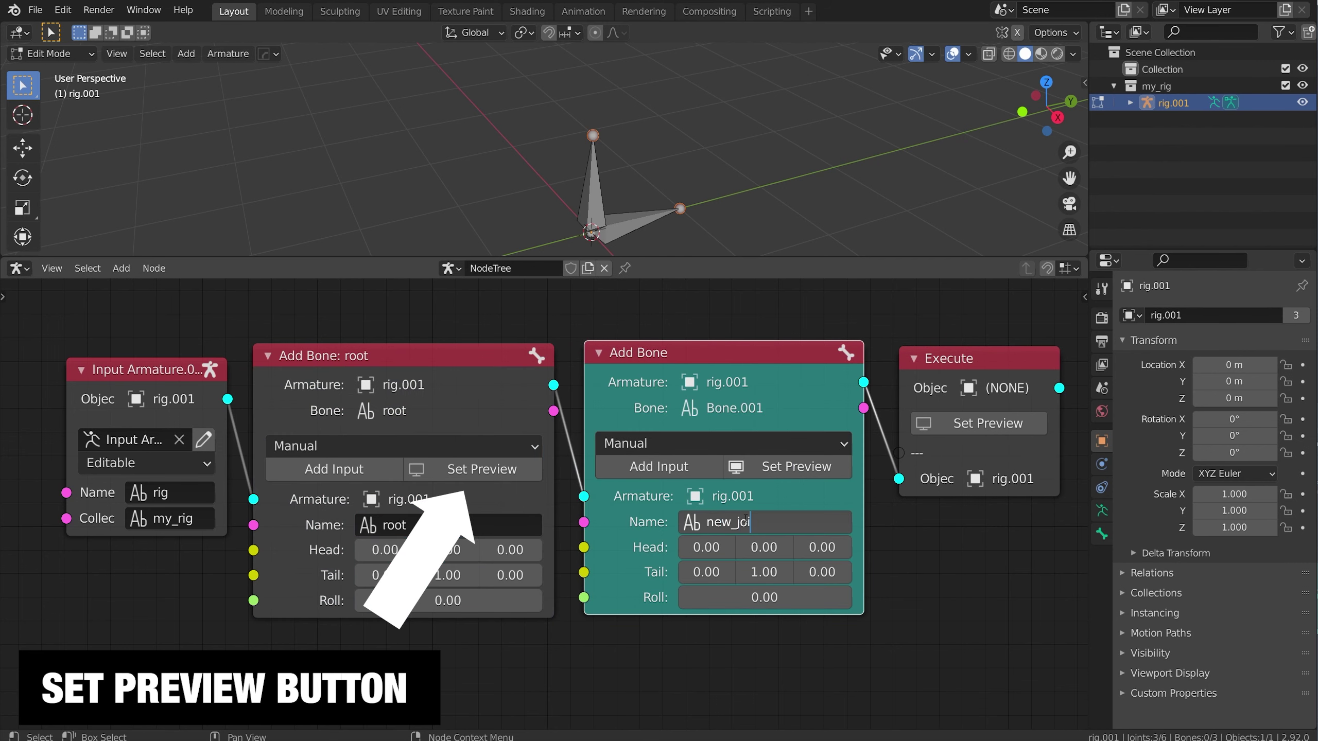
{"action": "type", "text": "nt"}
{"action": "key", "text": "Return"}
{"action": "mouse_move", "coordinate": [764, 571]}
{"action": "left_mouse_down"}
{"action": "mouse_move", "coordinate": [809, 571]}
{"action": "mouse_move", "coordinate": [766, 568]}
{"action": "left_mouse_up"}
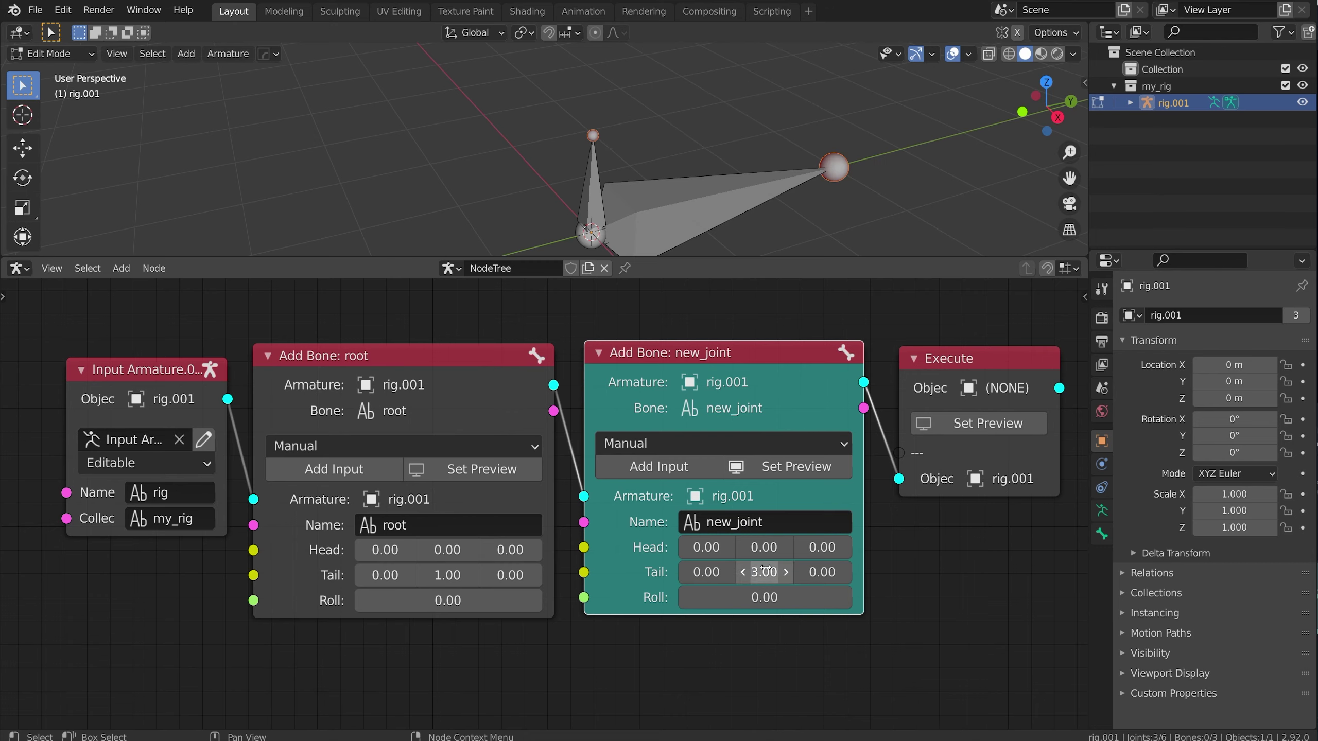
Step: Compare the rig's stages by previewing Execute, the root bone node, the new_joint node and Execute again
{"action": "left_click", "coordinate": [979, 423]}
{"action": "scroll", "coordinate": [540, 493], "scroll_direction": "up", "scroll_amount": 2}
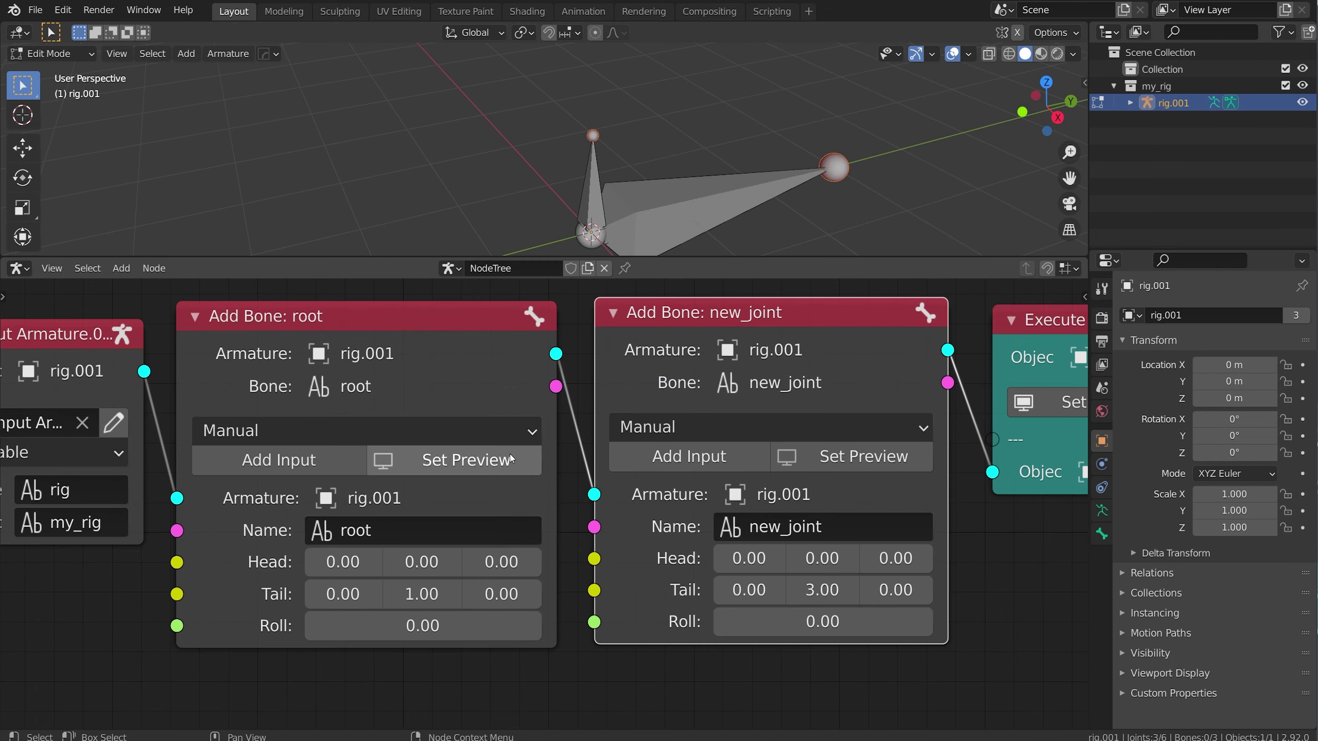
{"action": "scroll", "coordinate": [511, 458], "scroll_direction": "down", "scroll_amount": 2}
{"action": "left_click", "coordinate": [496, 478]}
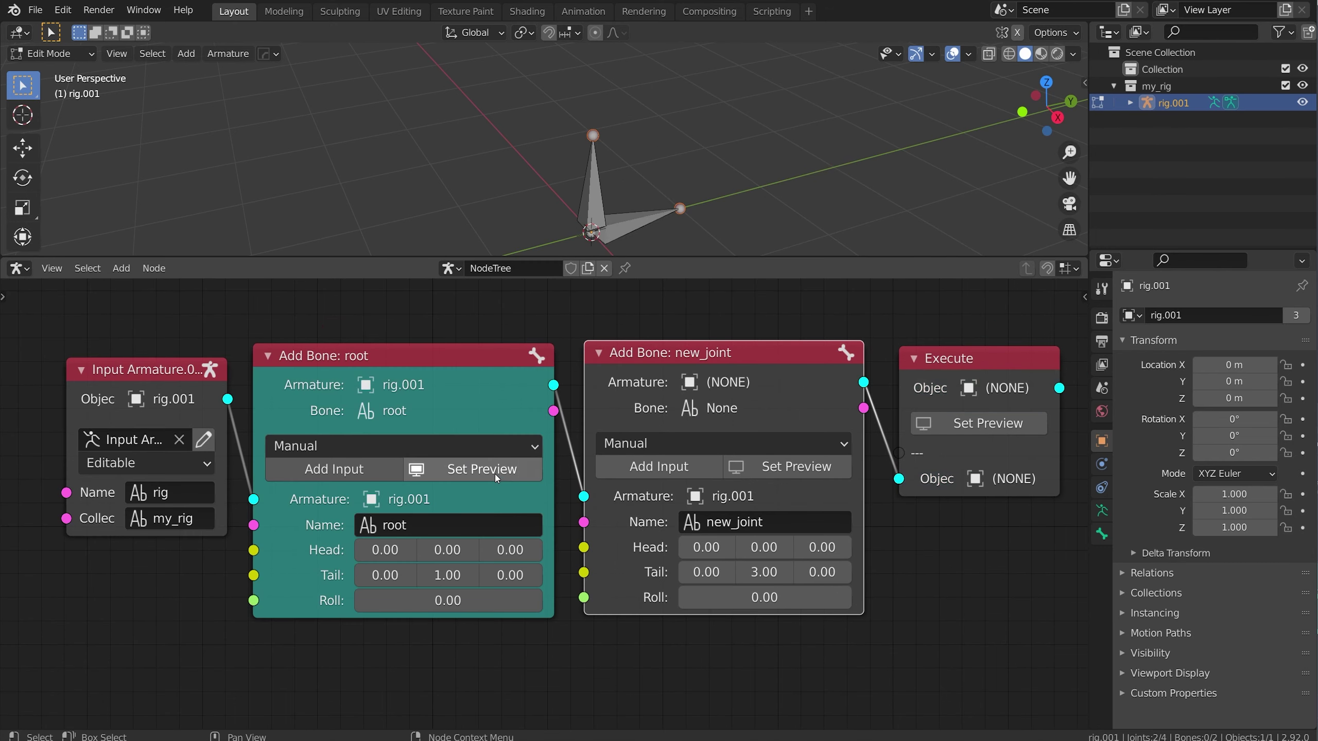
{"action": "left_click", "coordinate": [778, 467]}
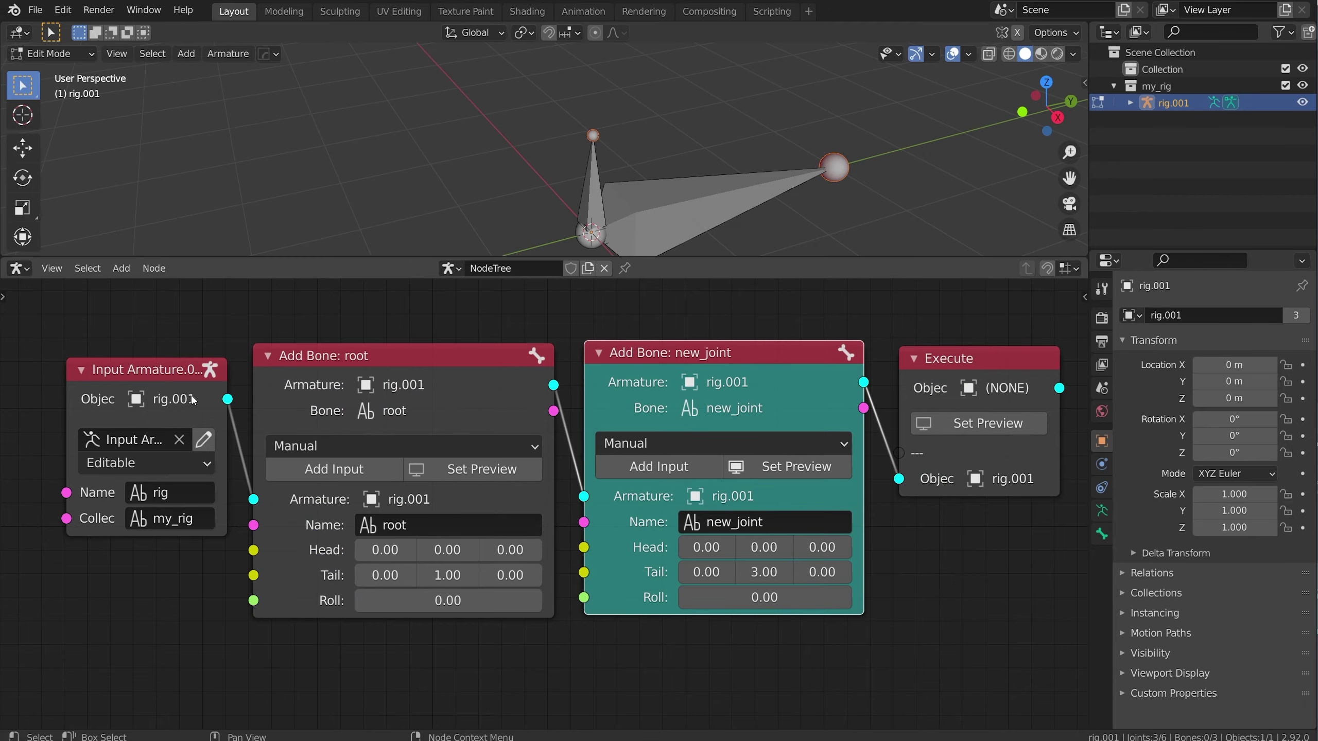
{"action": "left_click", "coordinate": [979, 423]}
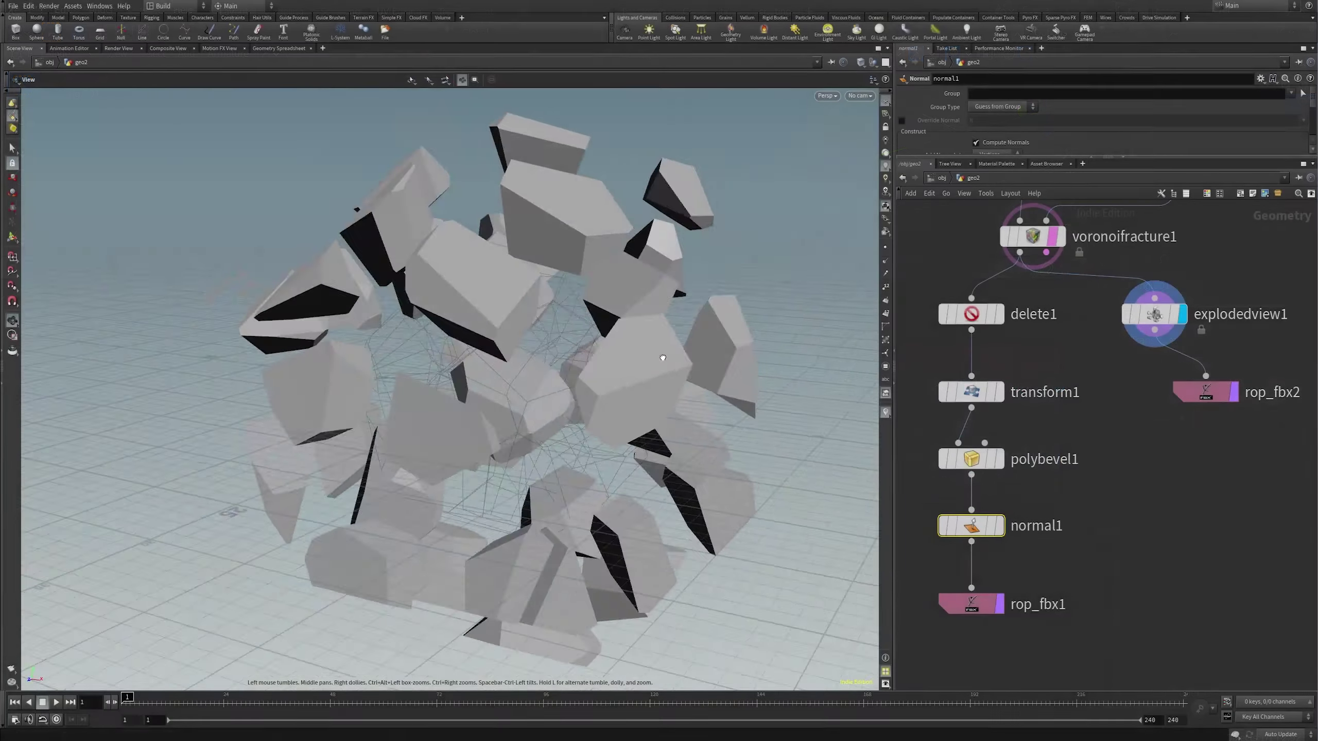
Step: In Houdini, inspect the fractured geometry by displaying delete1, transform1, polybevel1, normal1 and voronoifracture1 in turn
{"action": "mouse_move", "coordinate": [609, 345]}
{"action": "left_mouse_down"}
{"action": "mouse_move", "coordinate": [603, 303]}
{"action": "mouse_move", "coordinate": [623, 338]}
{"action": "left_mouse_up"}
{"action": "left_click", "coordinate": [999, 314]}
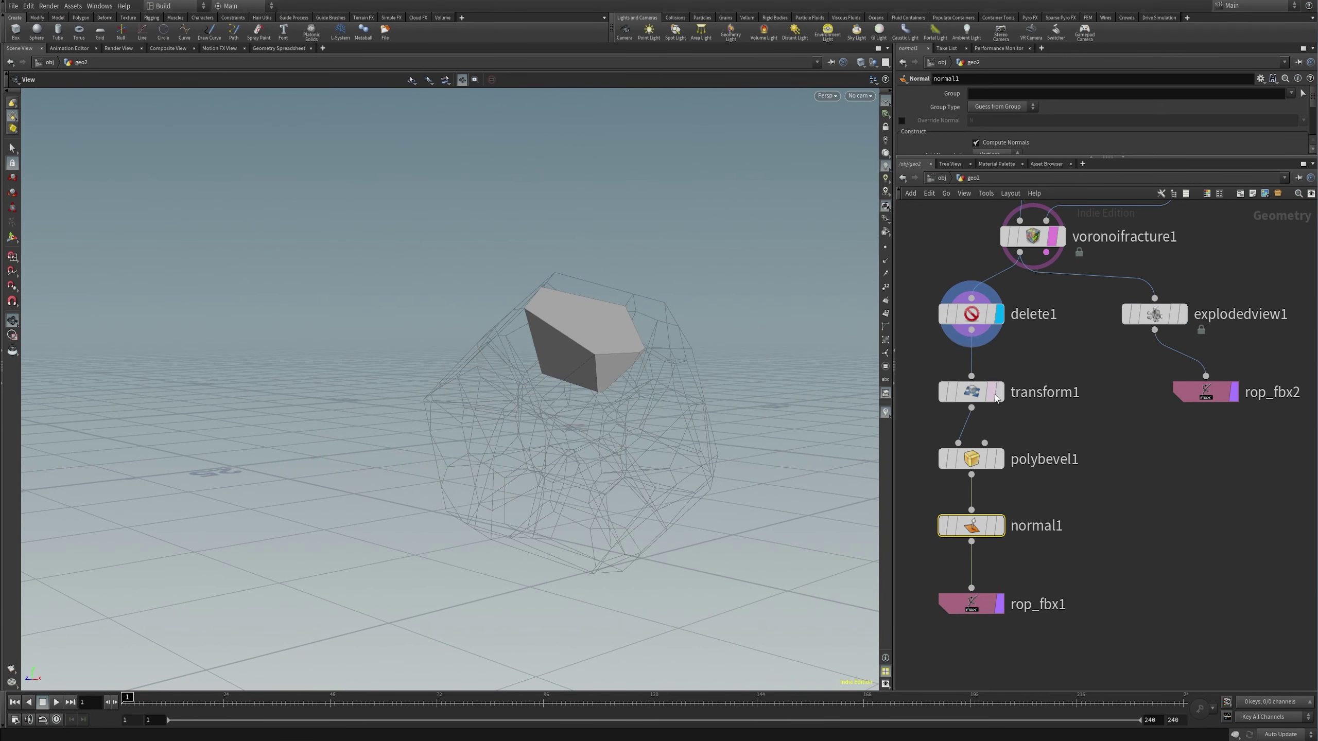
{"action": "left_click", "coordinate": [1000, 393]}
{"action": "left_click", "coordinate": [999, 459]}
{"action": "left_click", "coordinate": [999, 526]}
{"action": "middle_click_drag", "start_coordinate": [1053, 337], "coordinate": [1015, 407]}
{"action": "left_click", "coordinate": [1019, 310]}
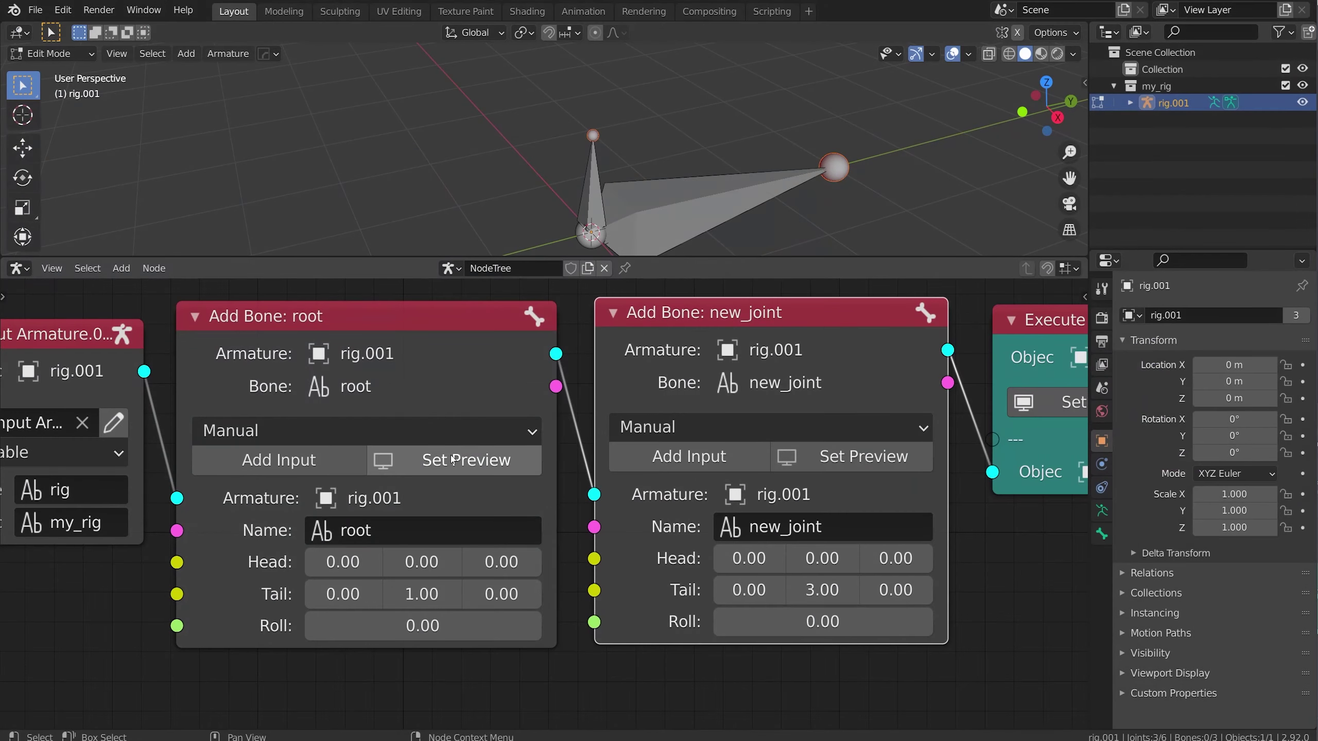
Step: Back in Blender, preview the Custom Script node and set my_output to 300 in its script
{"action": "scroll", "coordinate": [453, 459], "scroll_direction": "down", "scroll_amount": 2}
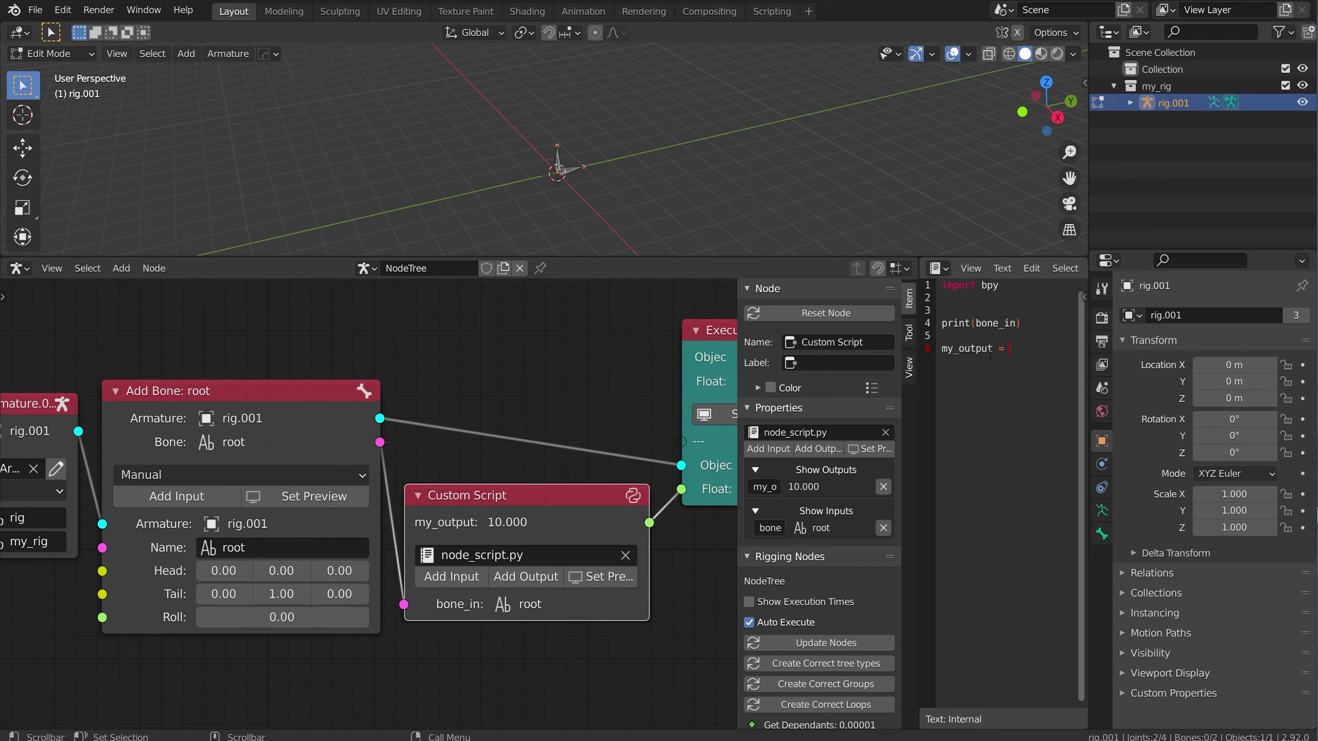
{"action": "left_click", "coordinate": [597, 579]}
{"action": "scroll", "coordinate": [597, 579], "scroll_direction": "up", "scroll_amount": 3}
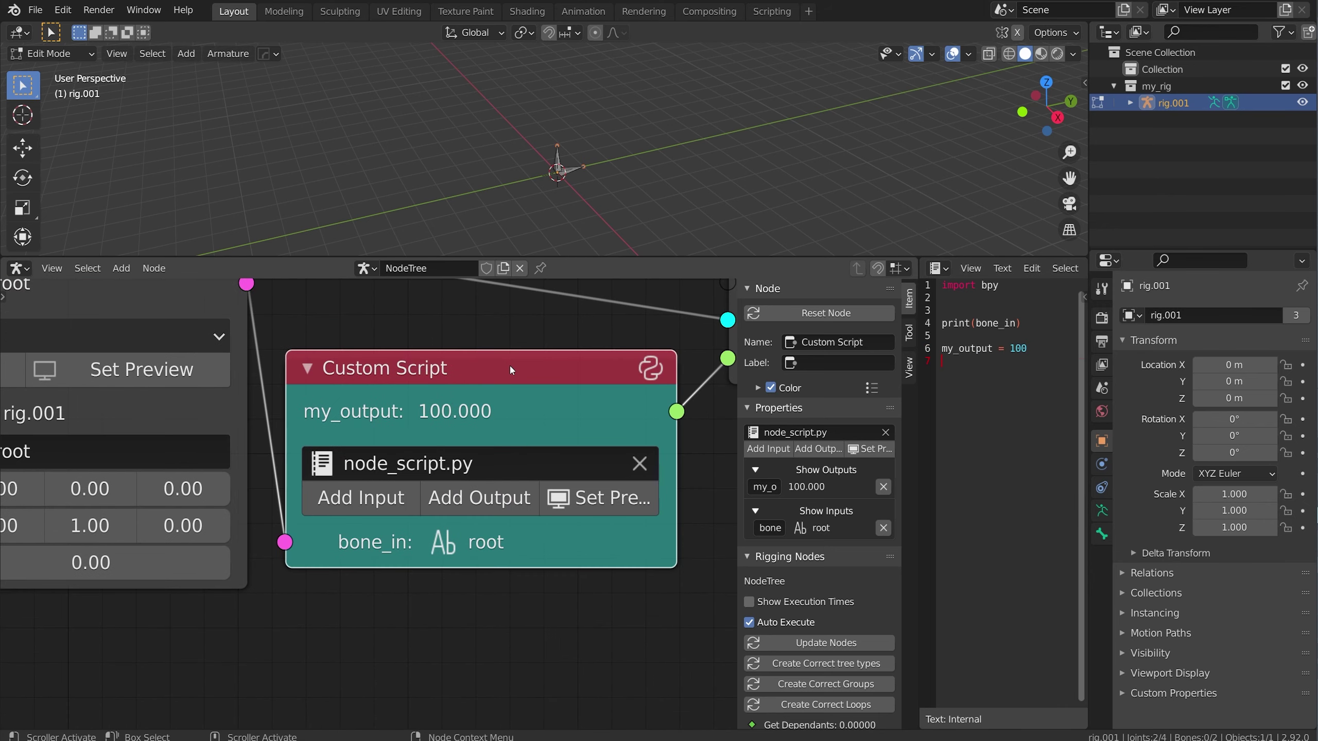
{"action": "type", "text": "300"}
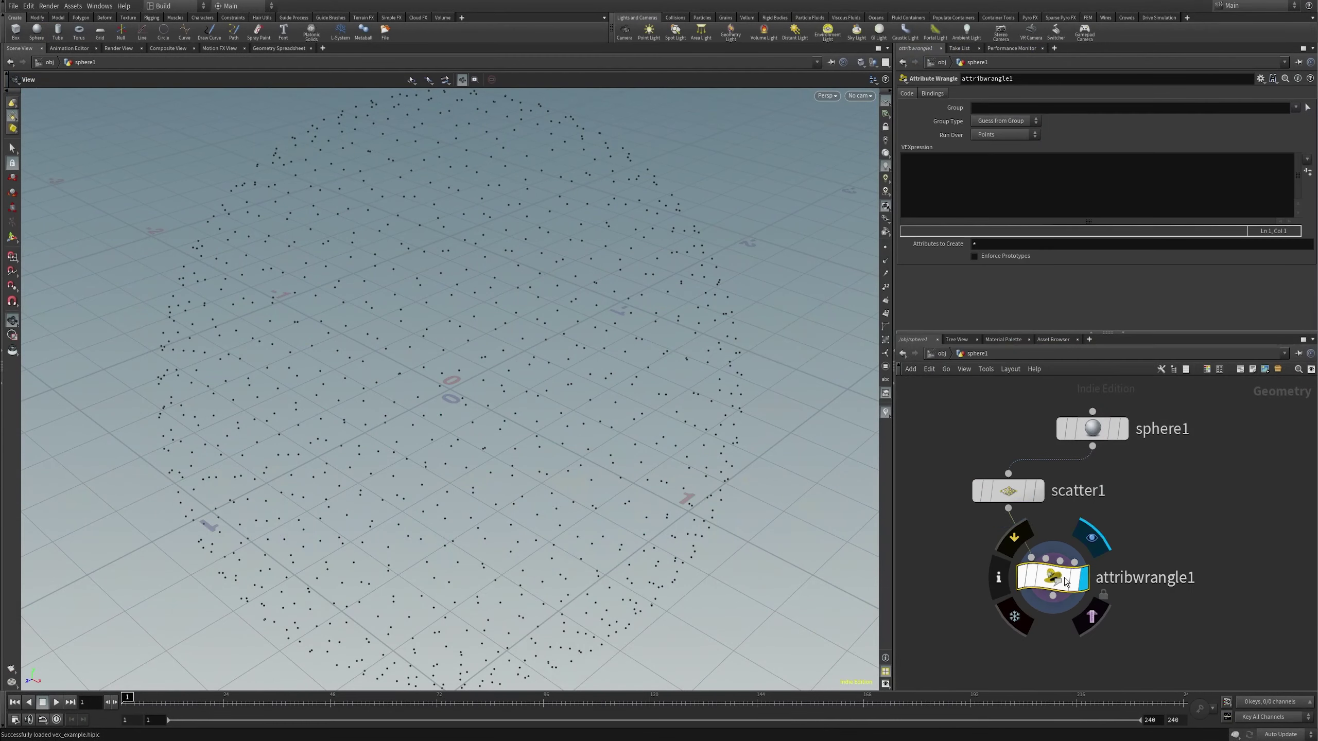
Step: In Houdini's attribwrangle1, write VEX declaring float x, setting x = 10, and defining vector vecVar = {10, 10.0, 30.0}
{"action": "left_click", "coordinate": [945, 183]}
{"action": "type", "text": "float x;"}
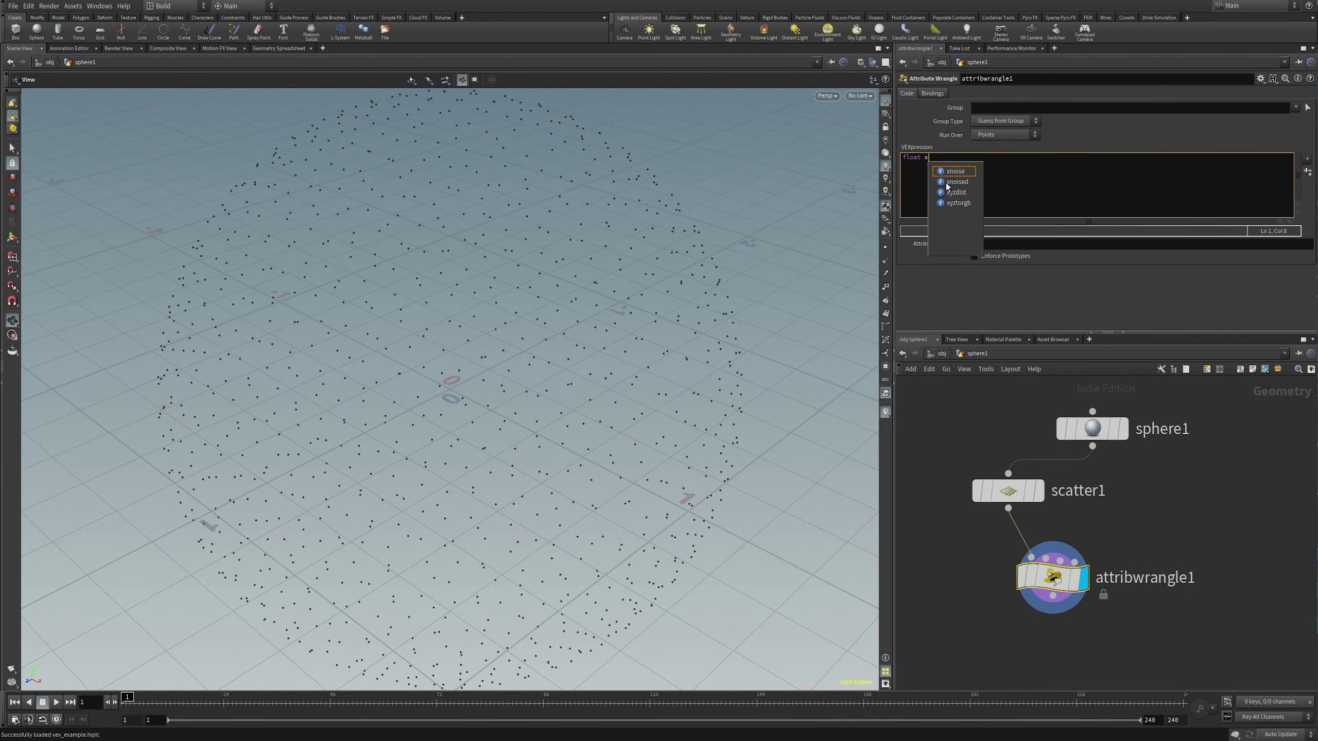
{"action": "key", "text": "Return"}
{"action": "type", "text": "x = 10"}
{"action": "key", "text": "Return"}
{"action": "type", "text": "vector vecVar "}
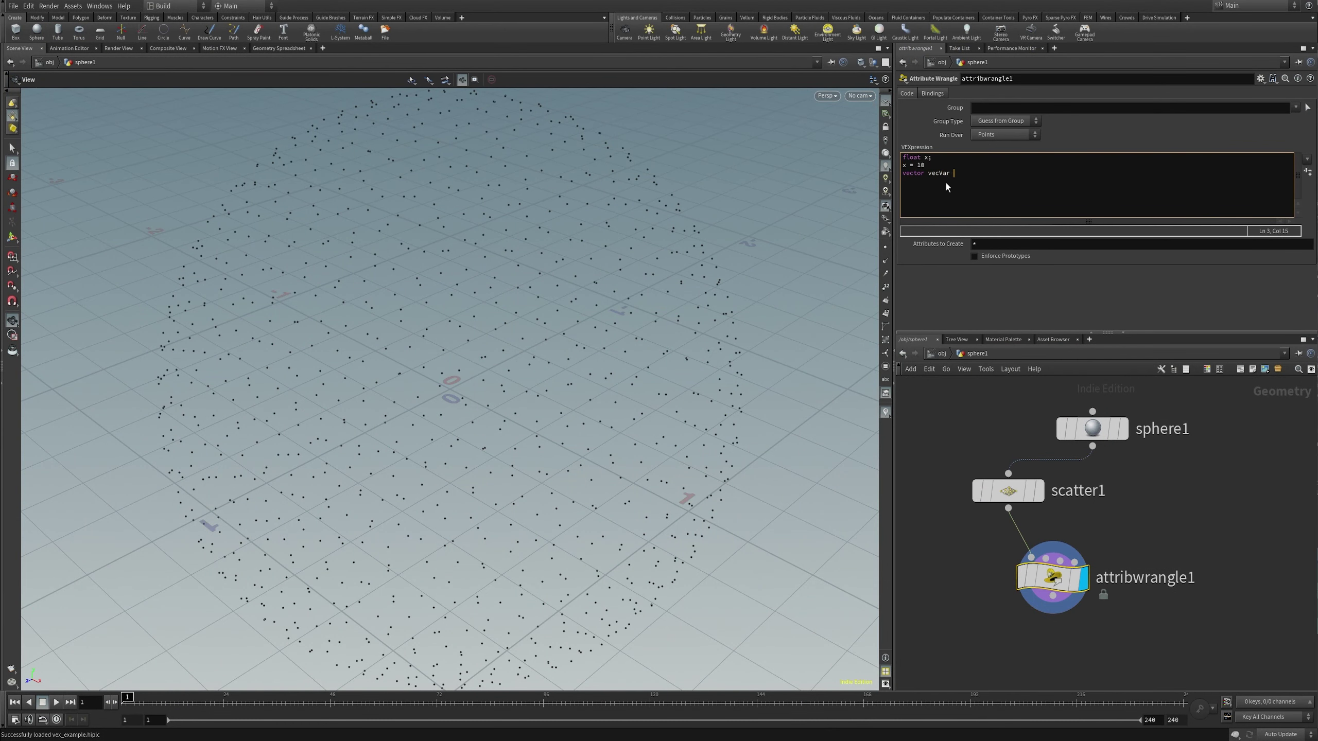
{"action": "type", "text": "= {10, 10.0, 30.0};"}
Step: Back in Blender, rerun the Custom Script node's preview with the edited script
{"action": "left_click", "coordinate": [602, 498]}
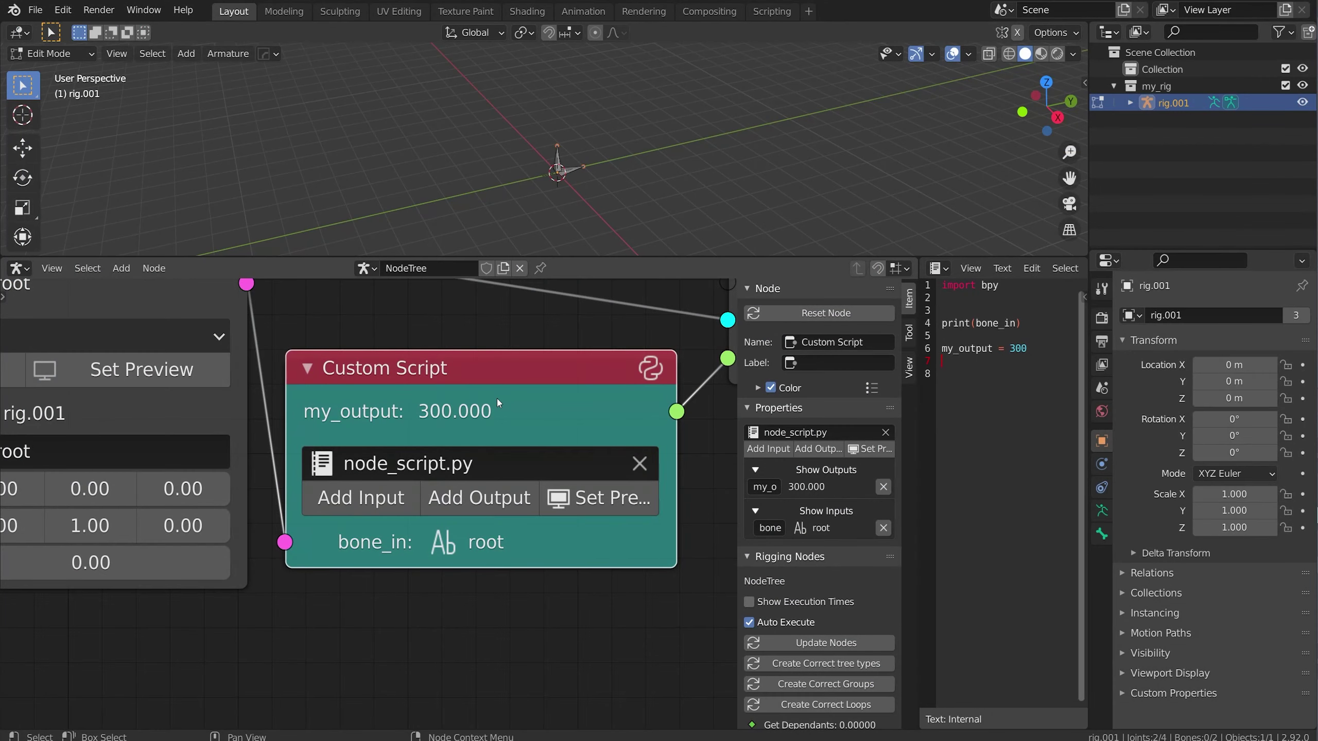
{"action": "scroll", "coordinate": [496, 398], "scroll_direction": "down", "scroll_amount": 4}
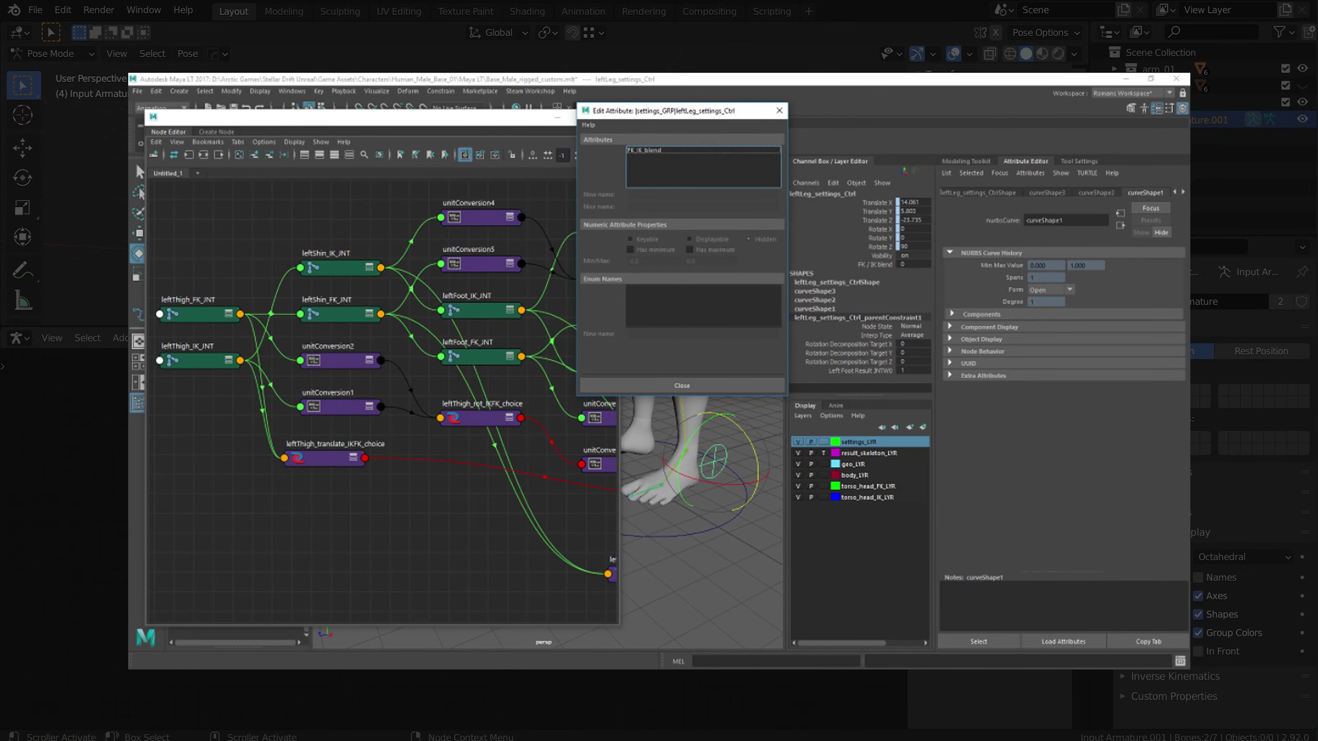
Step: Switch the robot arm's armature to Edit Mode and call up parenting for the selected bones
{"action": "key", "text": "Tab"}
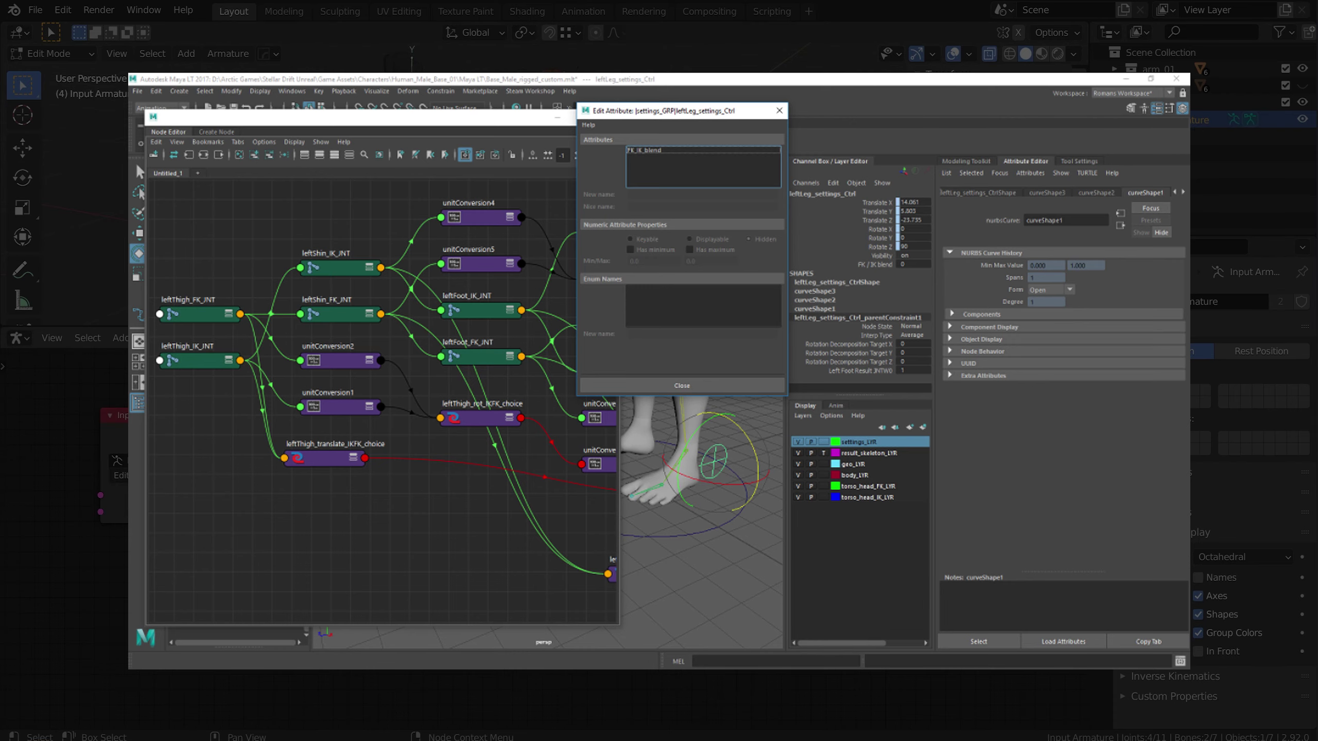
{"action": "key", "text": "ctrl+p"}
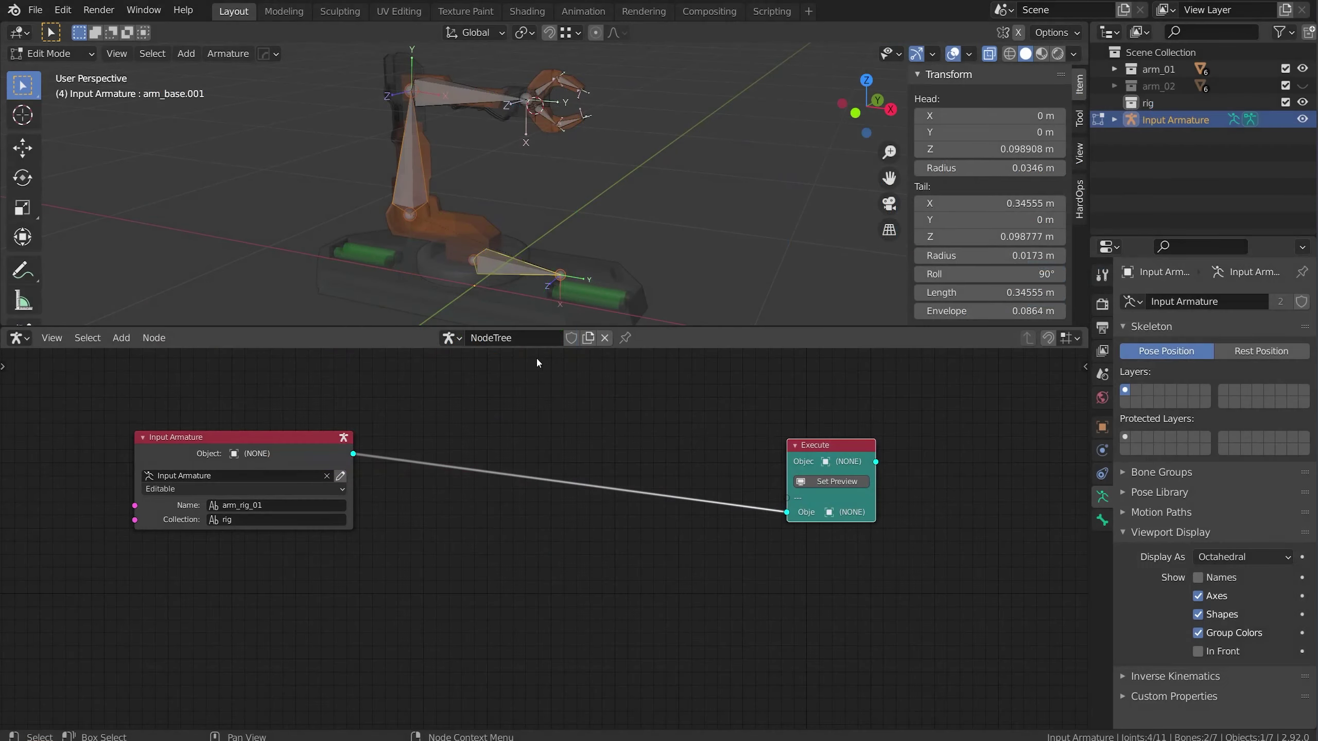
Step: Insert an Add Bone node between the arm_rig_01 Input Armature and Execute nodes, and widen it
{"action": "key", "text": "shift+a"}
{"action": "mouse_move", "coordinate": [482, 444]}
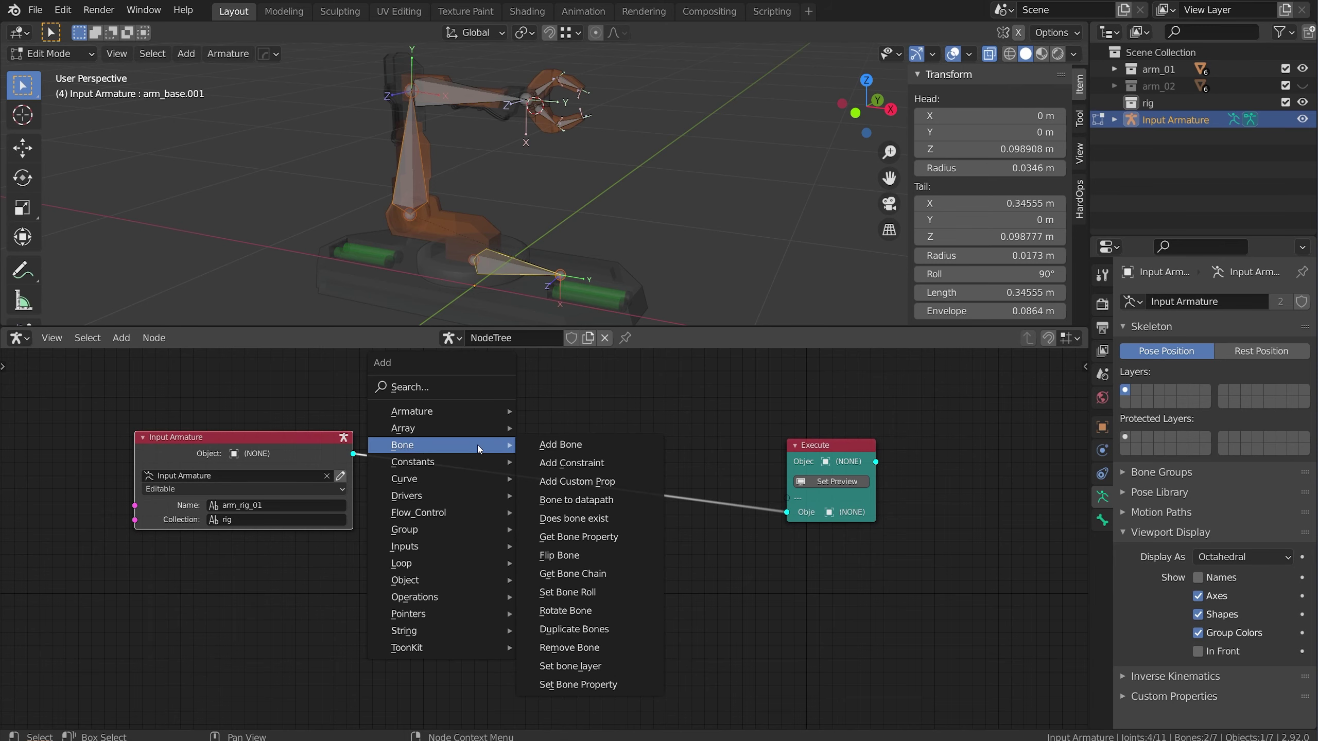
{"action": "left_click", "coordinate": [571, 444]}
{"action": "left_click", "coordinate": [492, 443]}
{"action": "left_click_drag", "start_coordinate": [492, 444], "coordinate": [584, 444]}
Step: Rearrange the input and bone nodes and name the added bone root.001
{"action": "scroll", "coordinate": [576, 240], "scroll_direction": "down", "scroll_amount": 2}
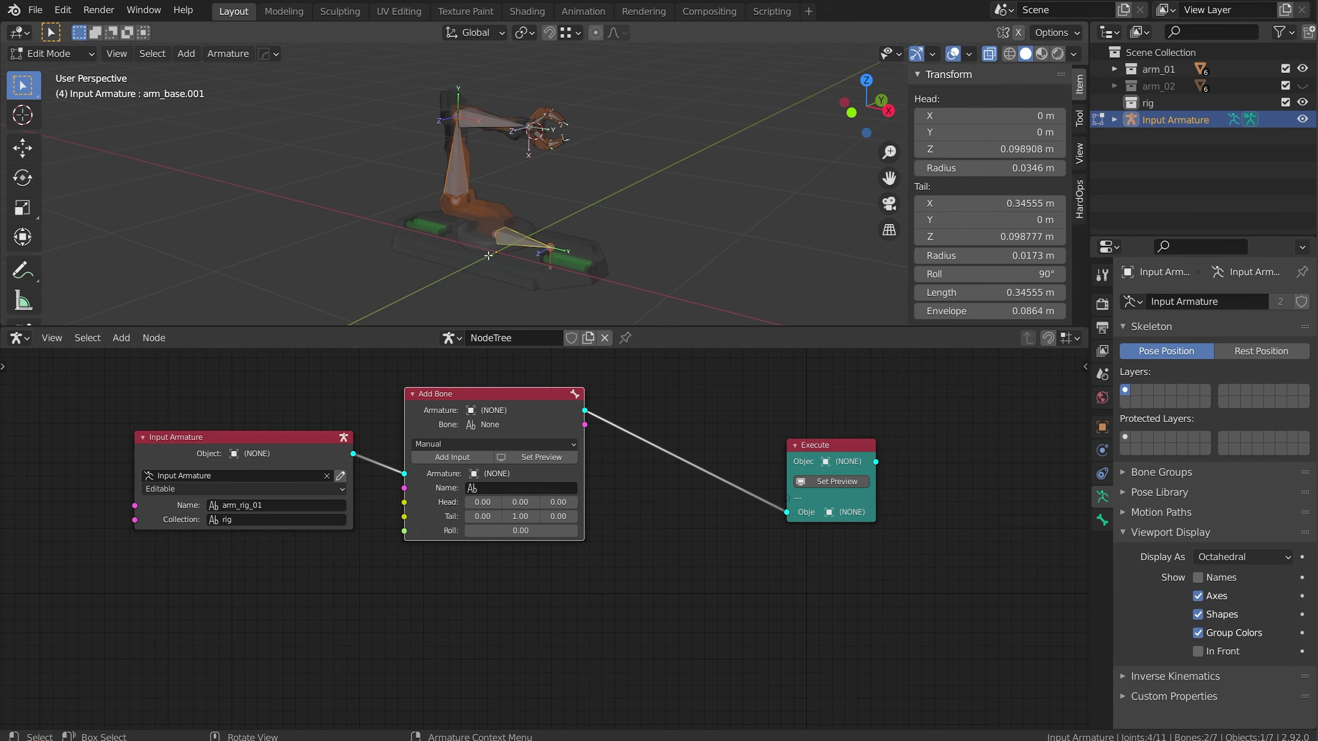
{"action": "left_click_drag", "start_coordinate": [323, 437], "coordinate": [268, 401]}
{"action": "left_click", "coordinate": [474, 483]}
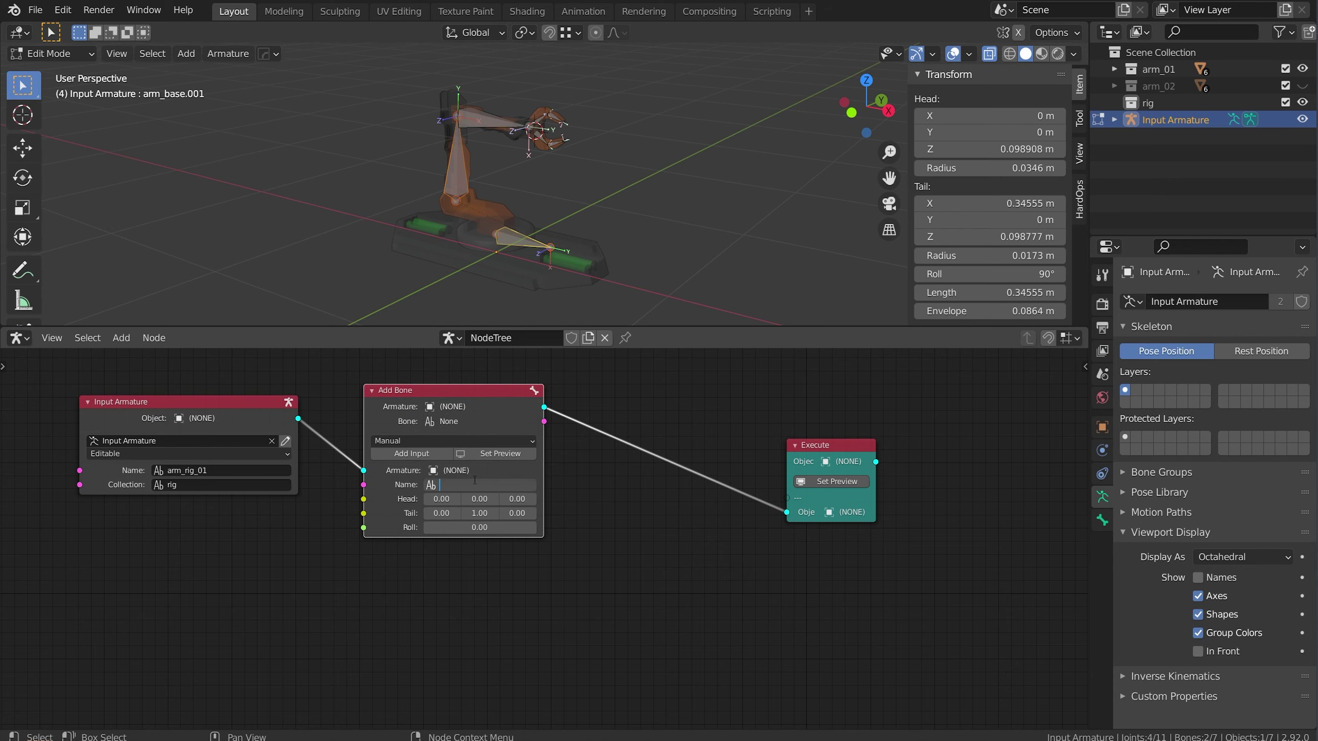
{"action": "type", "text": "root.001"}
{"action": "key", "text": "Return"}
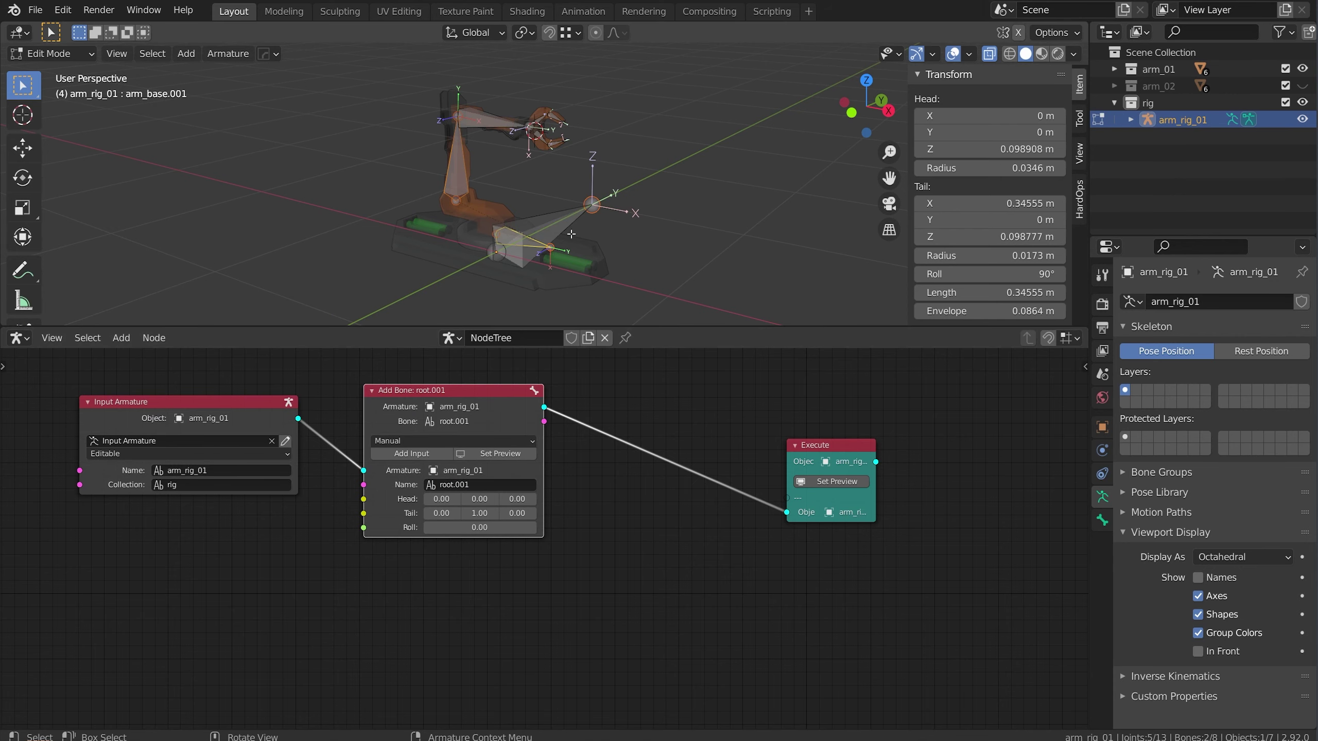
Step: Lay the root.001 bone along the X axis by setting its tail to X 0.64 and Y 0
{"action": "middle_click_drag", "start_coordinate": [543, 238], "coordinate": [476, 205]}
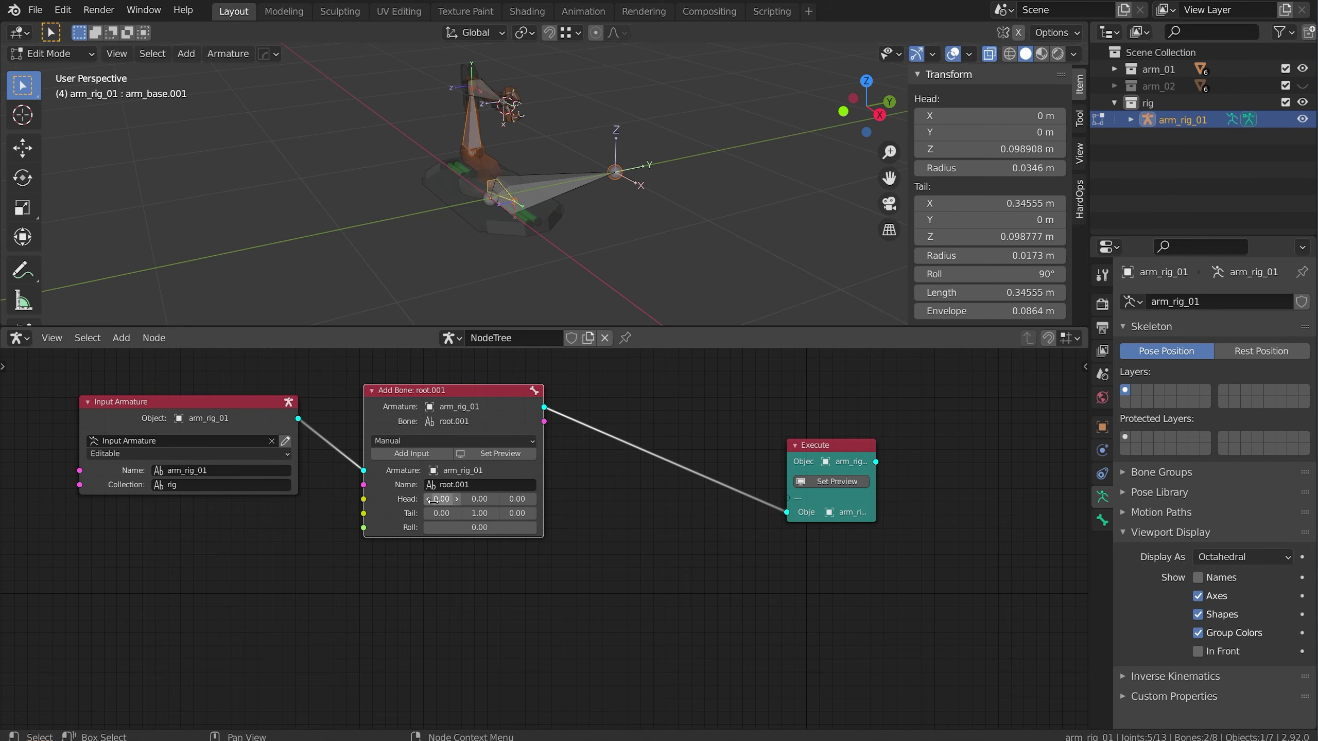
{"action": "scroll", "coordinate": [718, 560], "scroll_direction": "up", "scroll_amount": 5}
{"action": "left_click", "coordinate": [509, 557]}
{"action": "type", "text": "1"}
{"action": "key", "text": "Tab"}
{"action": "type", "text": "0"}
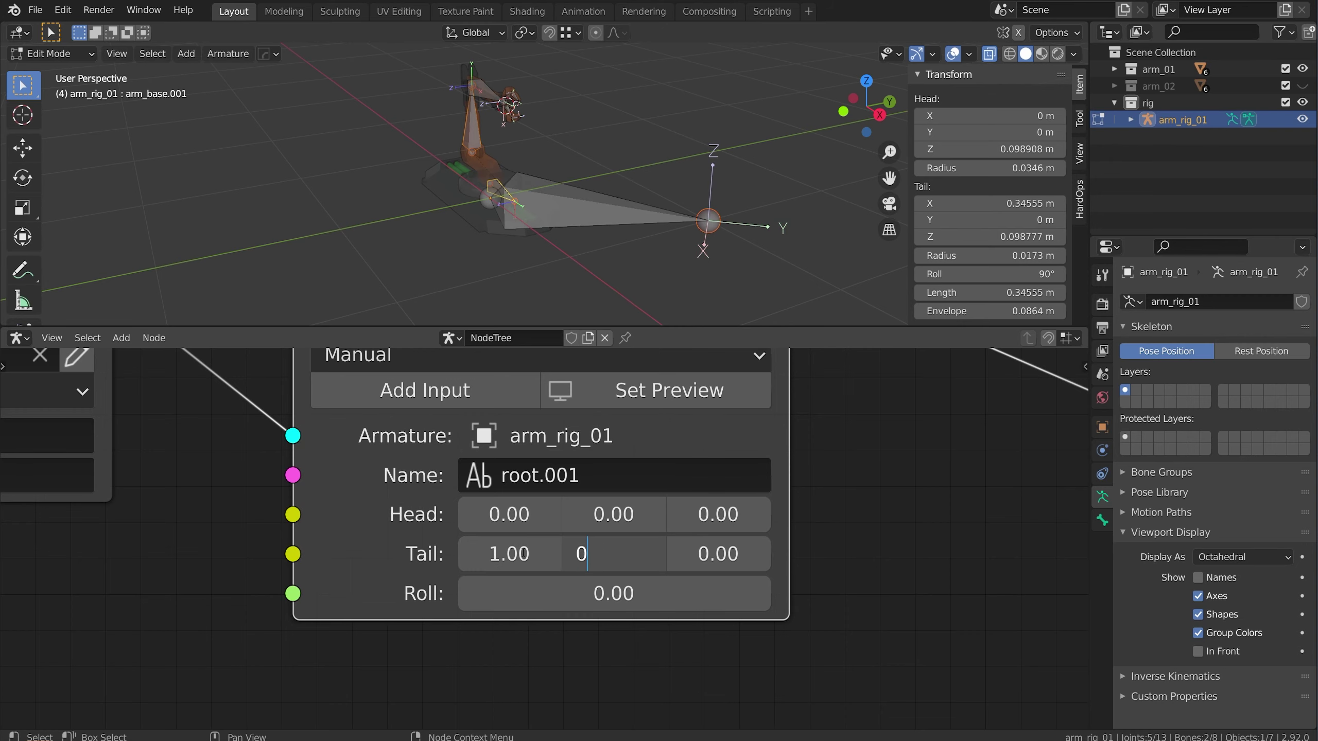
{"action": "key", "text": "Return"}
{"action": "left_click_drag", "start_coordinate": [506, 555], "coordinate": [436, 567], "text": "shift"}
Step: Insert a Set Bone Property node between the root.001 Add Bone node and Execute, and widen it
{"action": "scroll", "coordinate": [539, 229], "scroll_direction": "down", "scroll_amount": 6}
{"action": "scroll", "coordinate": [726, 483], "scroll_direction": "down", "scroll_amount": 10}
{"action": "middle_click_drag", "start_coordinate": [786, 485], "coordinate": [578, 513]}
{"action": "scroll", "coordinate": [578, 513], "scroll_direction": "down", "scroll_amount": 1}
{"action": "left_click_drag", "start_coordinate": [711, 504], "coordinate": [856, 468]}
{"action": "key", "text": "shift+a"}
{"action": "mouse_move", "coordinate": [540, 440]}
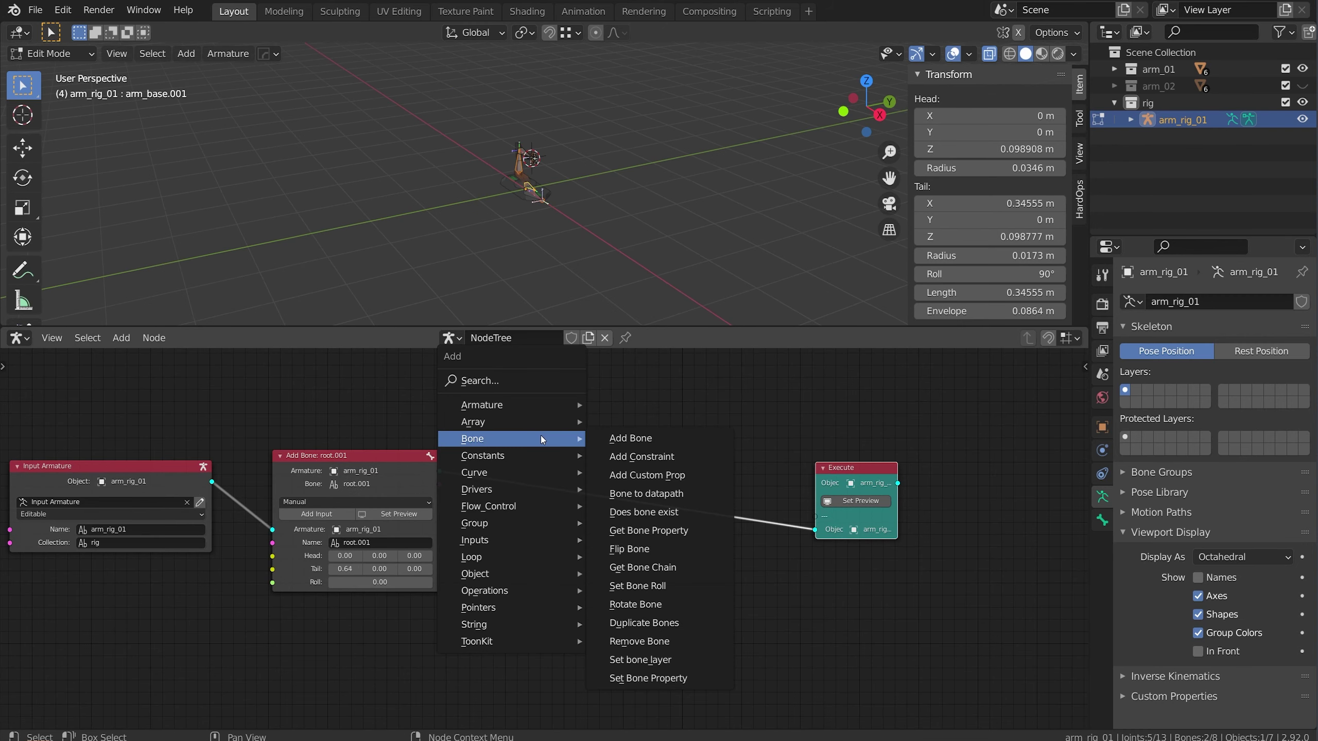
{"action": "left_click", "coordinate": [687, 679]}
{"action": "left_click", "coordinate": [578, 550]}
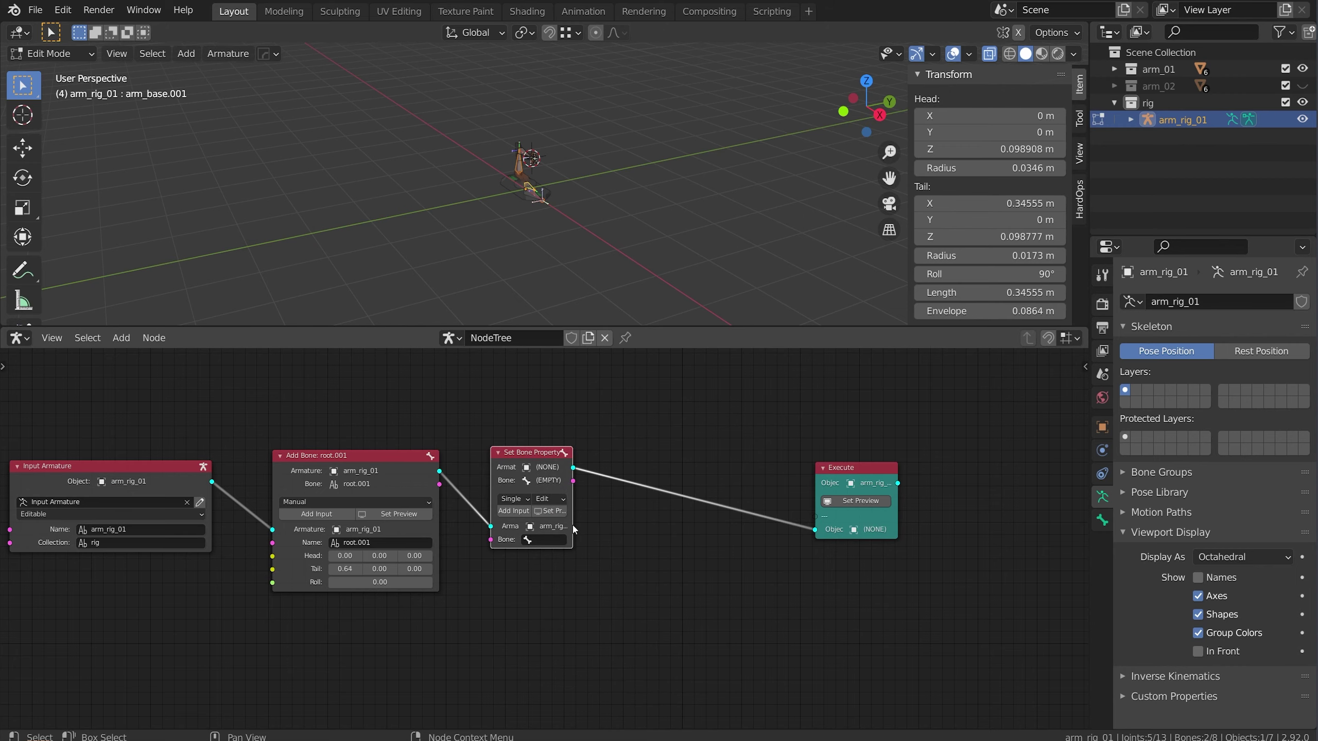
{"action": "left_click_drag", "start_coordinate": [573, 527], "coordinate": [542, 527]}
Step: Make root.001 the parent of arm_base.001 through a Parent input on the Set Bone Property node
{"action": "scroll", "coordinate": [520, 513], "scroll_direction": "up", "scroll_amount": 3}
{"action": "middle_click_drag", "start_coordinate": [520, 513], "coordinate": [457, 486]}
{"action": "left_click", "coordinate": [490, 523]}
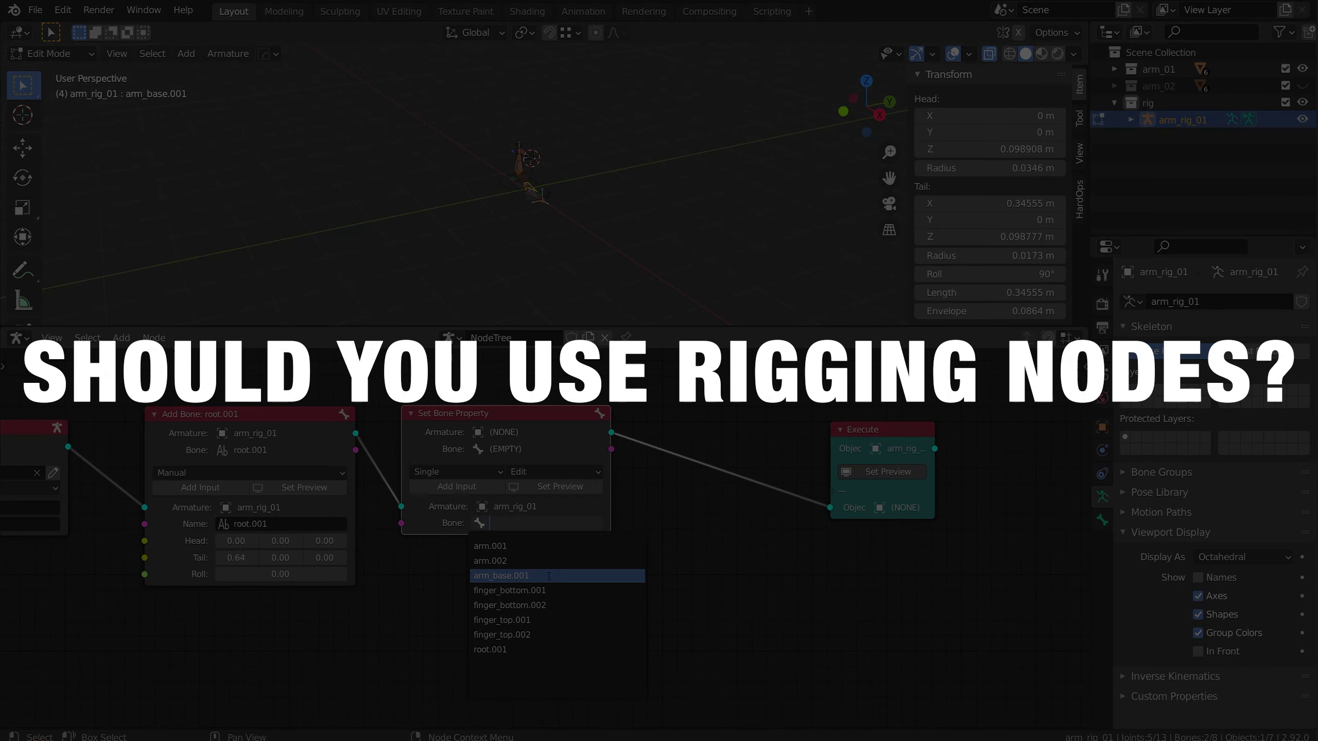
{"action": "left_click", "coordinate": [491, 575]}
{"action": "left_click", "coordinate": [436, 487]}
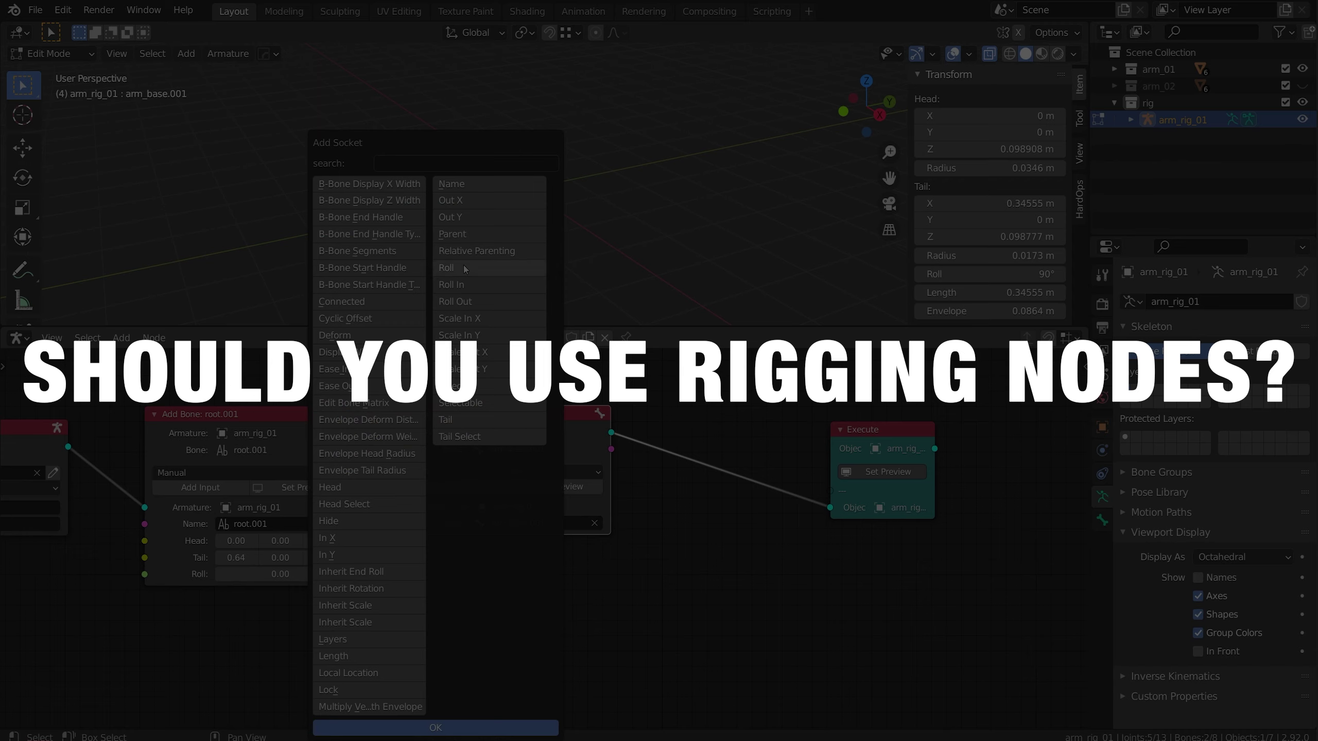
{"action": "left_click", "coordinate": [436, 727]}
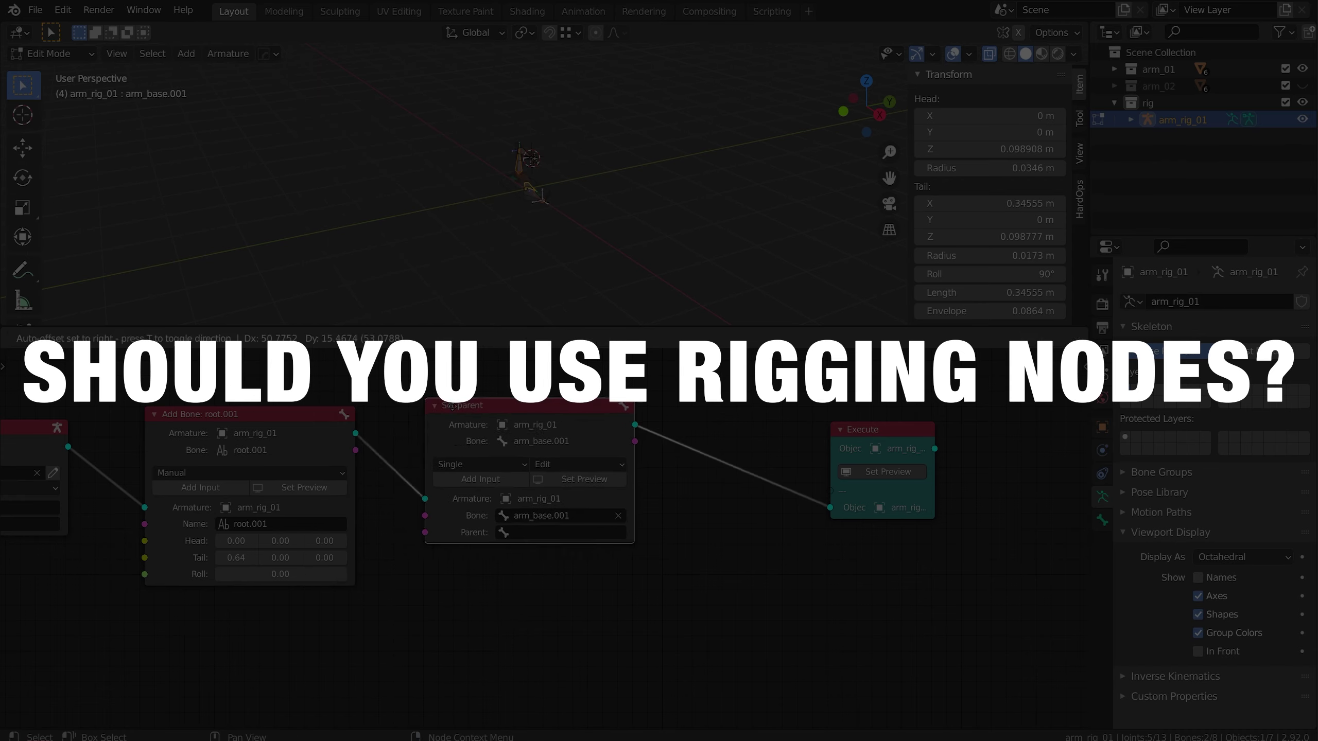
{"action": "left_click_drag", "start_coordinate": [355, 450], "coordinate": [431, 532]}
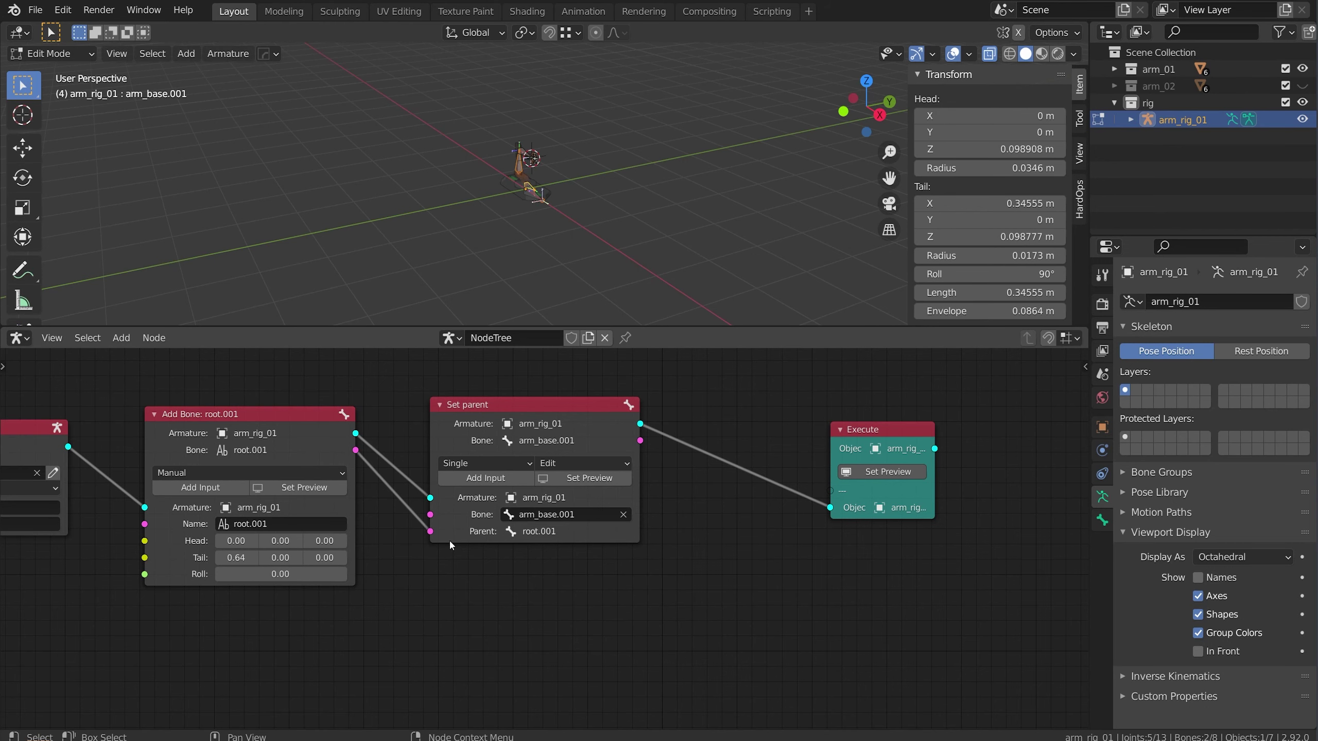
{"action": "left_click_drag", "start_coordinate": [519, 405], "coordinate": [479, 412]}
Step: Preview the node tree at the Execute node and switch the armature to Pose Mode
{"action": "key", "text": "KP_Decimal"}
{"action": "scroll", "coordinate": [505, 172], "scroll_direction": "down", "scroll_amount": 4}
{"action": "middle_click_drag", "start_coordinate": [506, 176], "coordinate": [529, 176]}
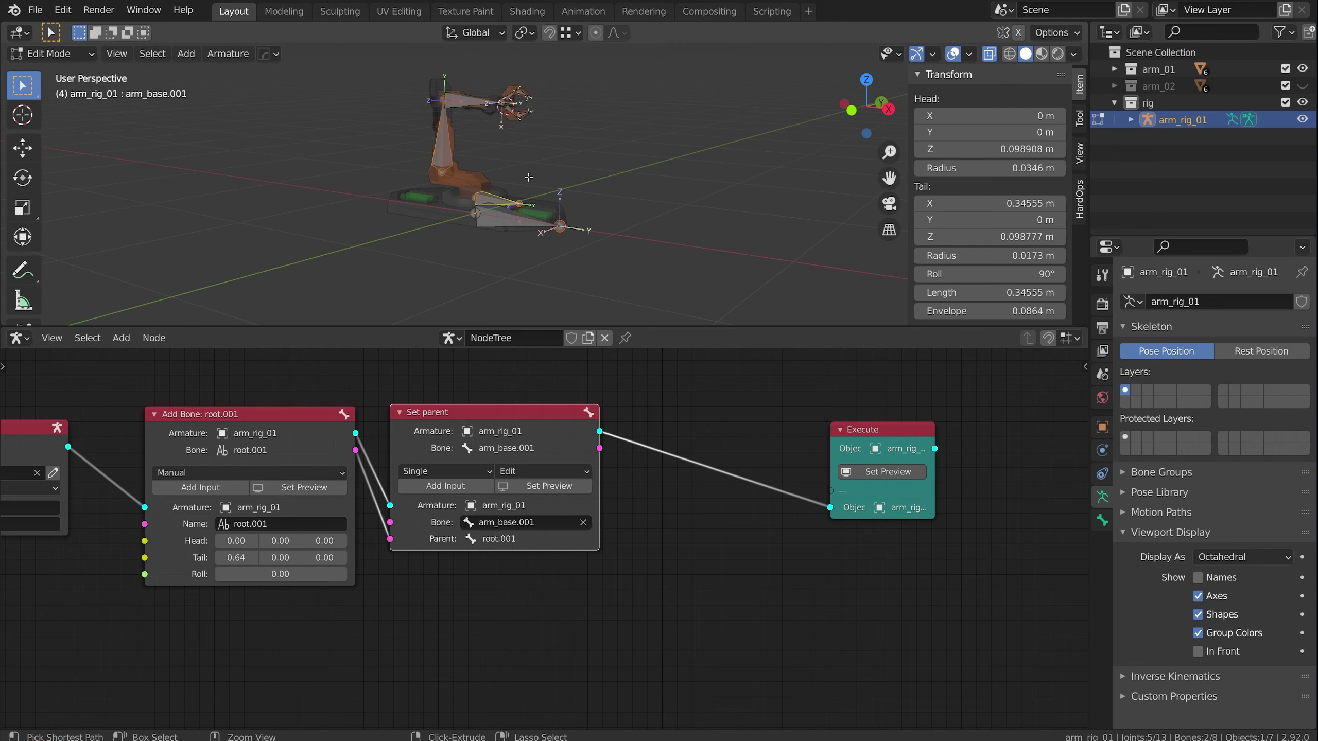
{"action": "key", "text": "Tab"}
{"action": "left_click", "coordinate": [506, 225]}
{"action": "key", "text": "g"}
{"action": "right_click", "coordinate": [545, 200]}
{"action": "left_click", "coordinate": [882, 472]}
{"action": "key", "text": "ctrl+Tab"}
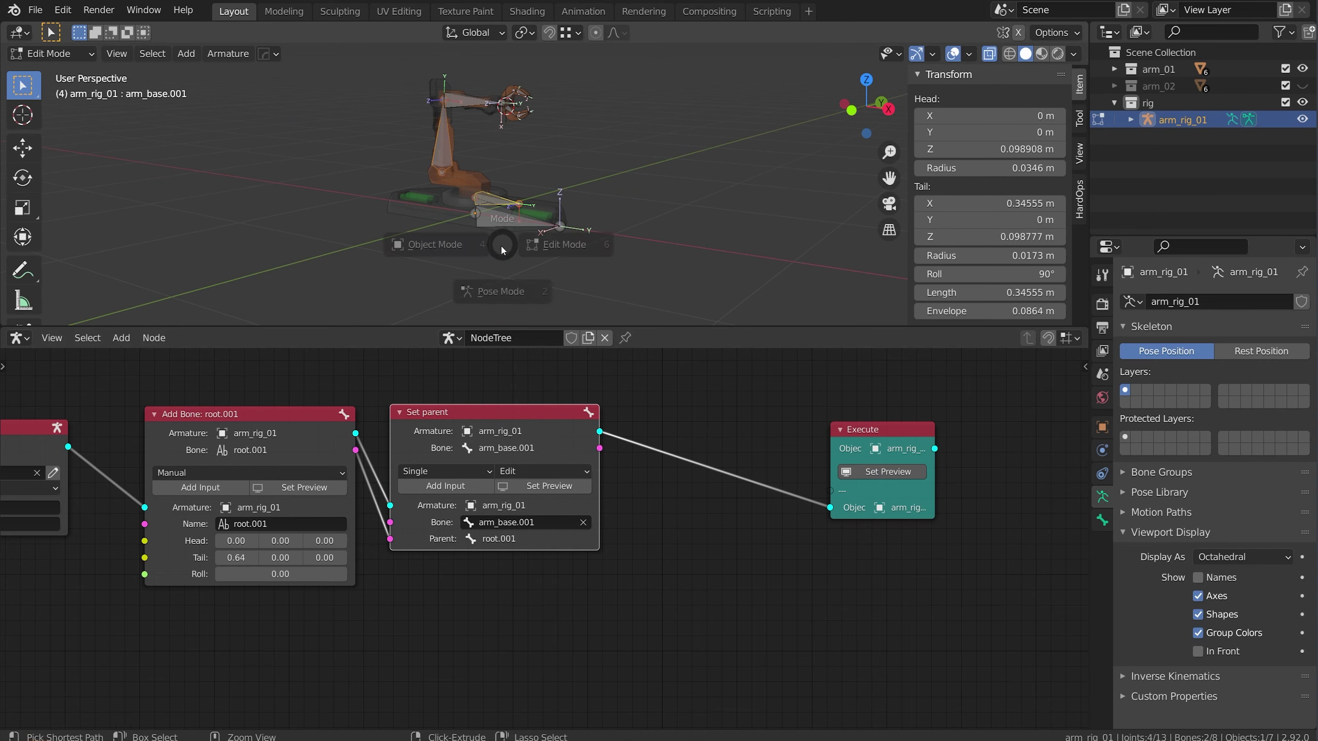
{"action": "left_click", "coordinate": [502, 291]}
Step: Test the parenting by moving the root.001 and arm_base.001 bones in turn, cancelling each move
{"action": "left_click", "coordinate": [500, 223]}
{"action": "key", "text": "g"}
{"action": "right_click", "coordinate": [494, 211]}
{"action": "left_click", "coordinate": [496, 200]}
{"action": "key", "text": "g"}
{"action": "right_click", "coordinate": [510, 210]}
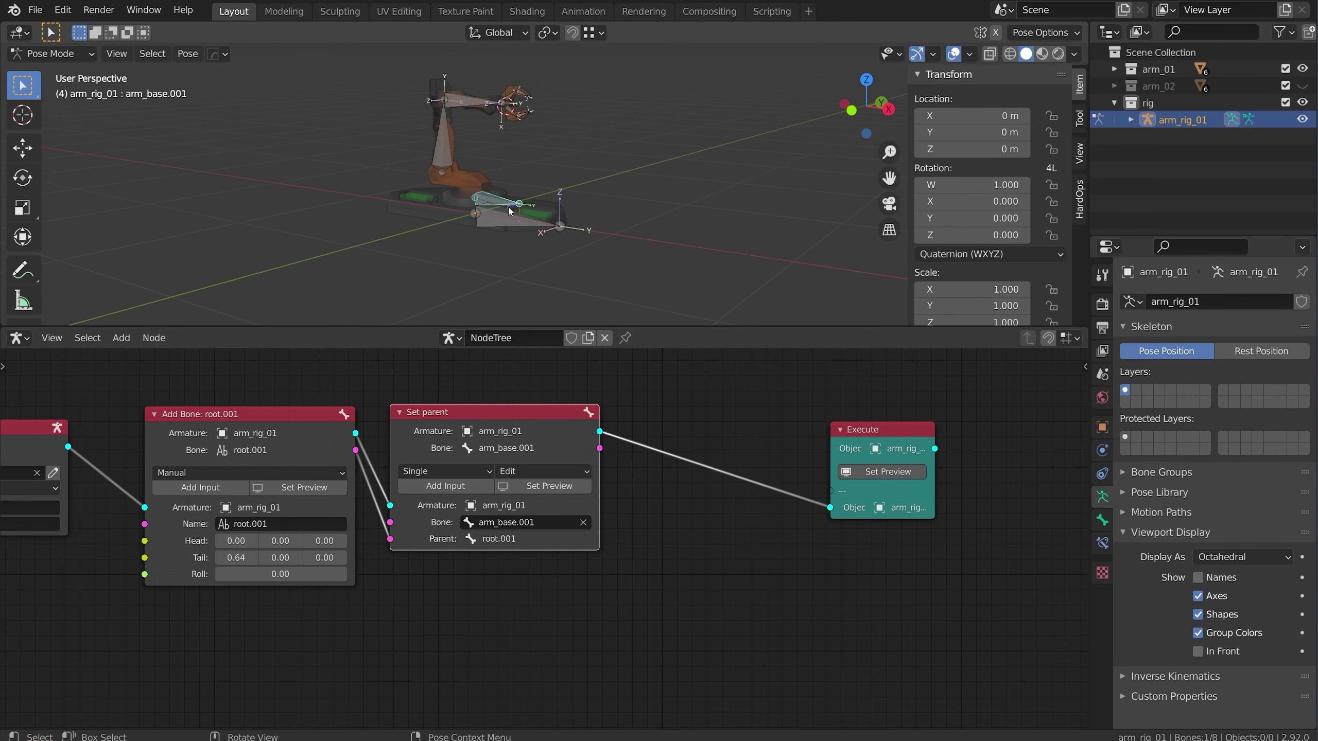
{"action": "left_click", "coordinate": [550, 259]}
Step: Insert a widened Add Bone node between Set parent and Execute and name its bone hand_ik.001
{"action": "left_click_drag", "start_coordinate": [902, 429], "coordinate": [1049, 398]}
{"action": "scroll", "coordinate": [1048, 398], "scroll_direction": "down", "scroll_amount": 3}
{"action": "middle_click_drag", "start_coordinate": [1049, 398], "coordinate": [615, 436]}
{"action": "left_click_drag", "start_coordinate": [617, 443], "coordinate": [779, 444]}
{"action": "middle_click_drag", "start_coordinate": [577, 444], "coordinate": [676, 433]}
{"action": "key", "text": "shift+a"}
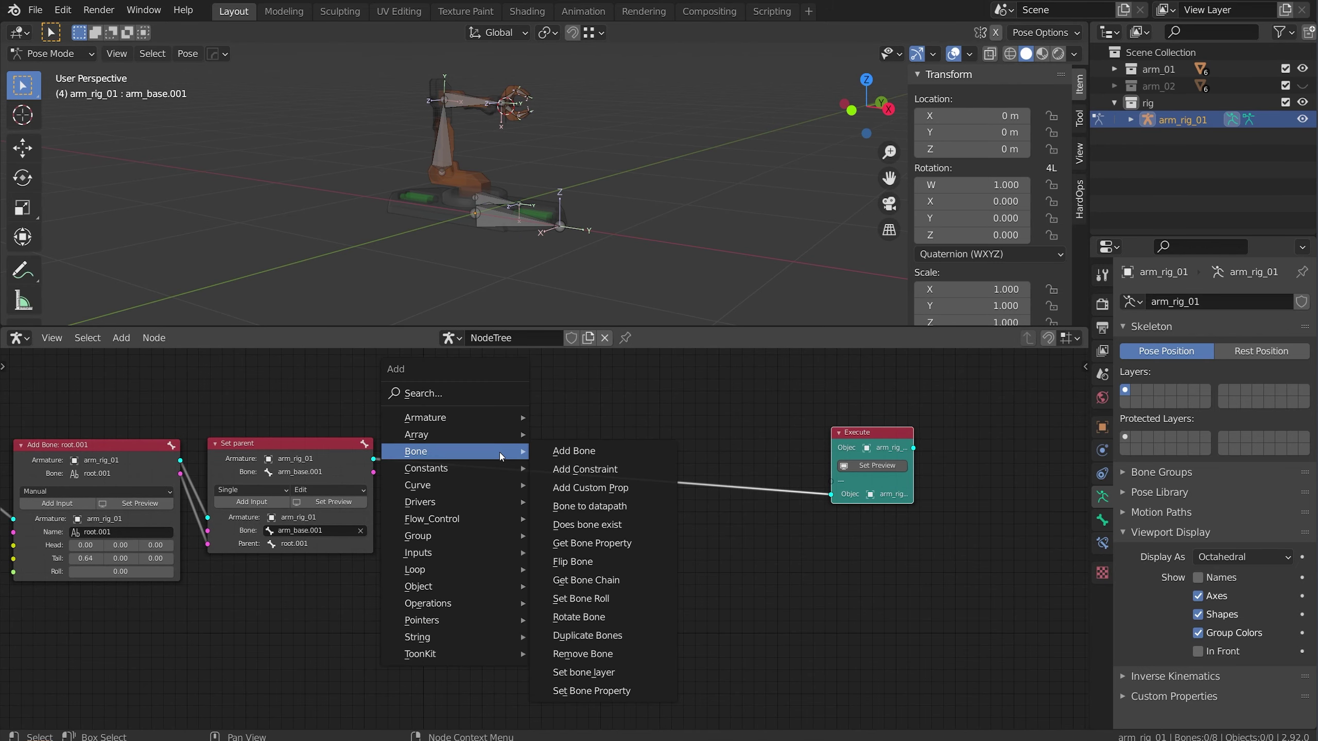
{"action": "left_click", "coordinate": [571, 450]}
{"action": "left_click", "coordinate": [412, 405]}
{"action": "left_click_drag", "start_coordinate": [503, 457], "coordinate": [632, 456]}
{"action": "left_click_drag", "start_coordinate": [583, 410], "coordinate": [584, 421]}
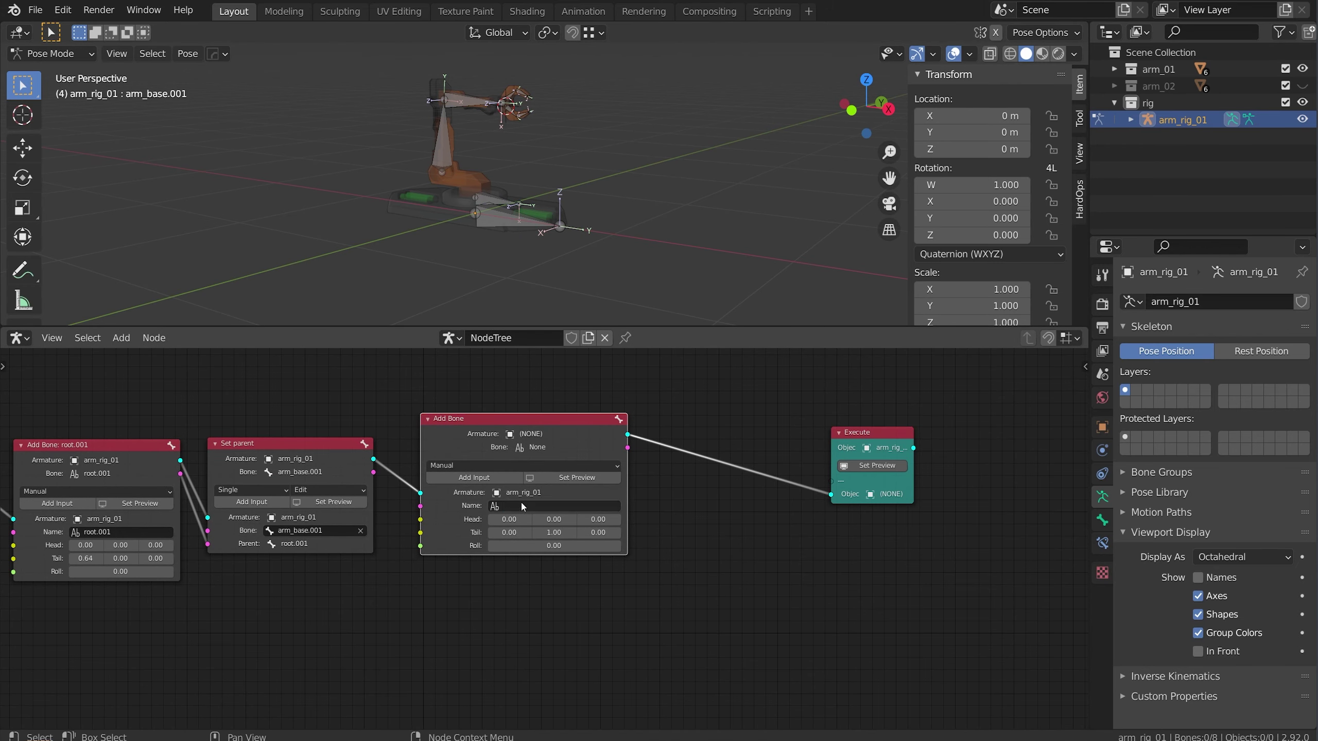
{"action": "type", "text": "01"}
{"action": "key", "text": "Return"}
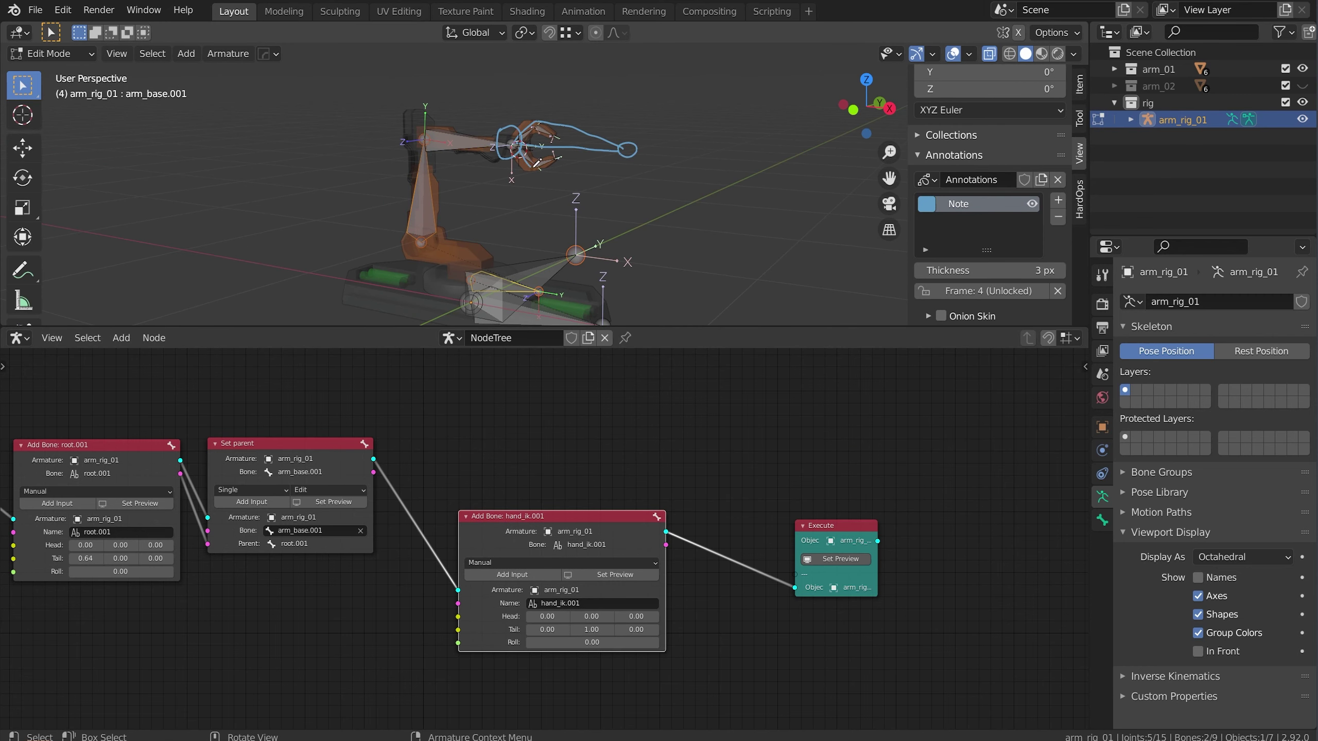
Step: Hide the Note annotation and move the hand_ik.001 and Execute nodes away from Set parent to free space
{"action": "left_click", "coordinate": [1033, 203]}
{"action": "left_click", "coordinate": [500, 147]}
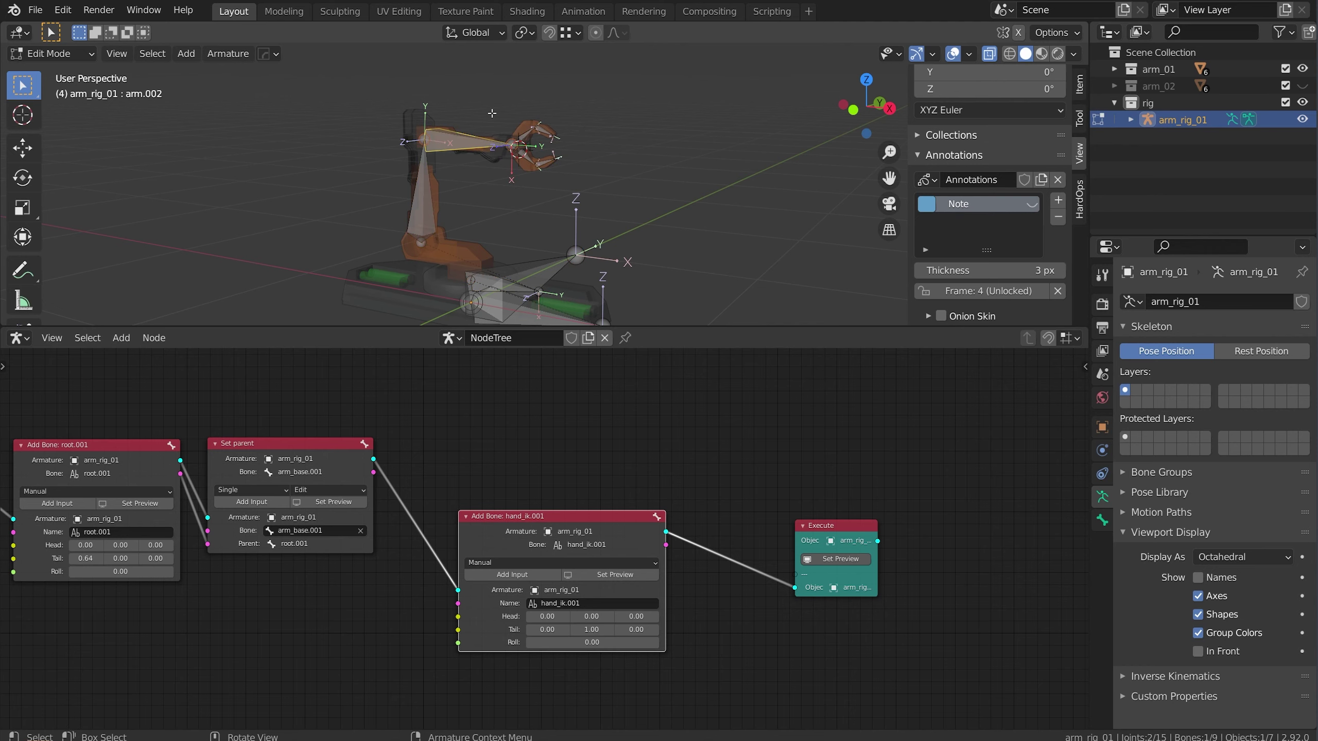
{"action": "left_click_drag", "start_coordinate": [566, 517], "coordinate": [596, 510]}
{"action": "left_click_drag", "start_coordinate": [835, 527], "coordinate": [970, 514]}
{"action": "left_click_drag", "start_coordinate": [591, 511], "coordinate": [708, 441]}
{"action": "middle_click_drag", "start_coordinate": [476, 504], "coordinate": [489, 455]}
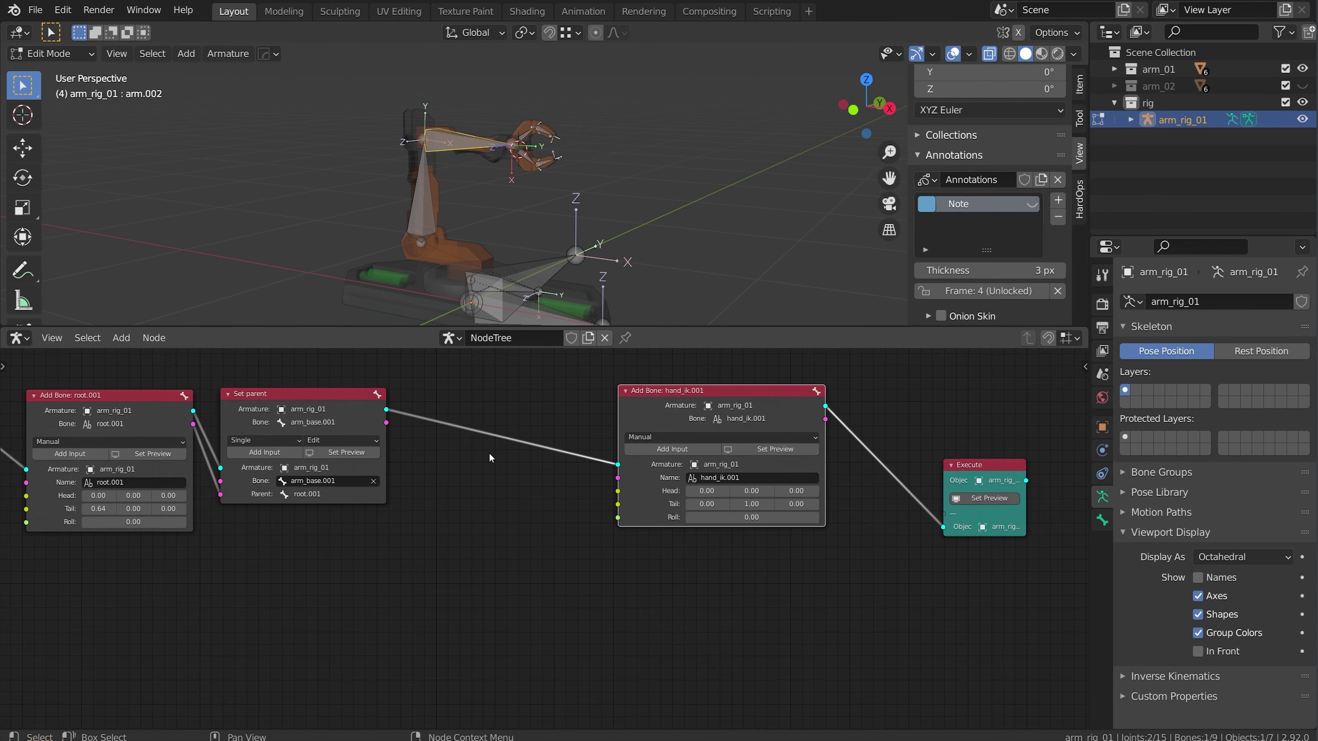
Step: Add a Get Bone Property node fed by the Set parent node's armature, and widen it
{"action": "key", "text": "shift+a"}
{"action": "mouse_move", "coordinate": [475, 529]}
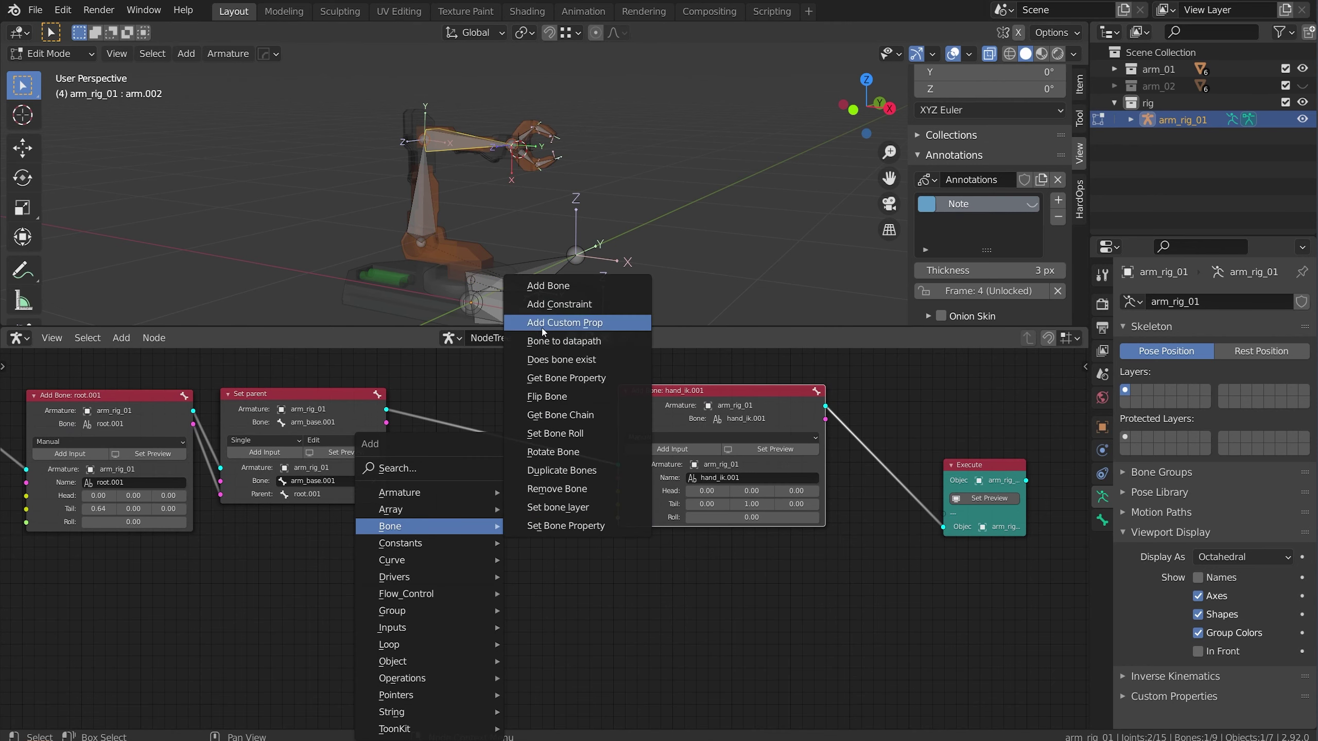
{"action": "left_click", "coordinate": [573, 380]}
{"action": "left_click", "coordinate": [468, 503]}
{"action": "left_click_drag", "start_coordinate": [386, 409], "coordinate": [468, 554]}
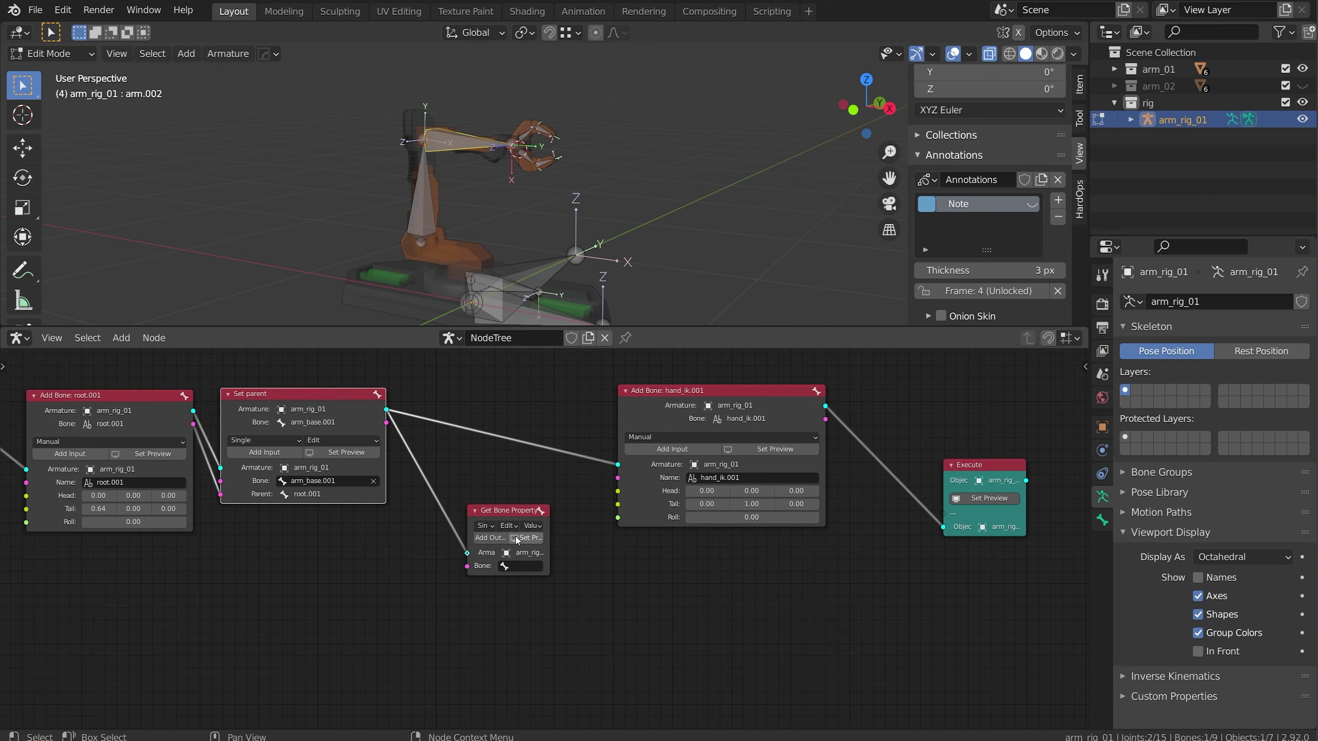
{"action": "scroll", "coordinate": [546, 554], "scroll_direction": "up", "scroll_amount": 5}
{"action": "middle_click_drag", "start_coordinate": [547, 555], "coordinate": [600, 468]}
{"action": "scroll", "coordinate": [600, 470], "scroll_direction": "up", "scroll_amount": 1}
{"action": "left_click_drag", "start_coordinate": [611, 464], "coordinate": [719, 451]}
{"action": "left_click_drag", "start_coordinate": [659, 456], "coordinate": [568, 478]}
Step: Set the Get Bone Property node's bone to arm.002 and give it a Tail output
{"action": "left_click", "coordinate": [559, 498]}
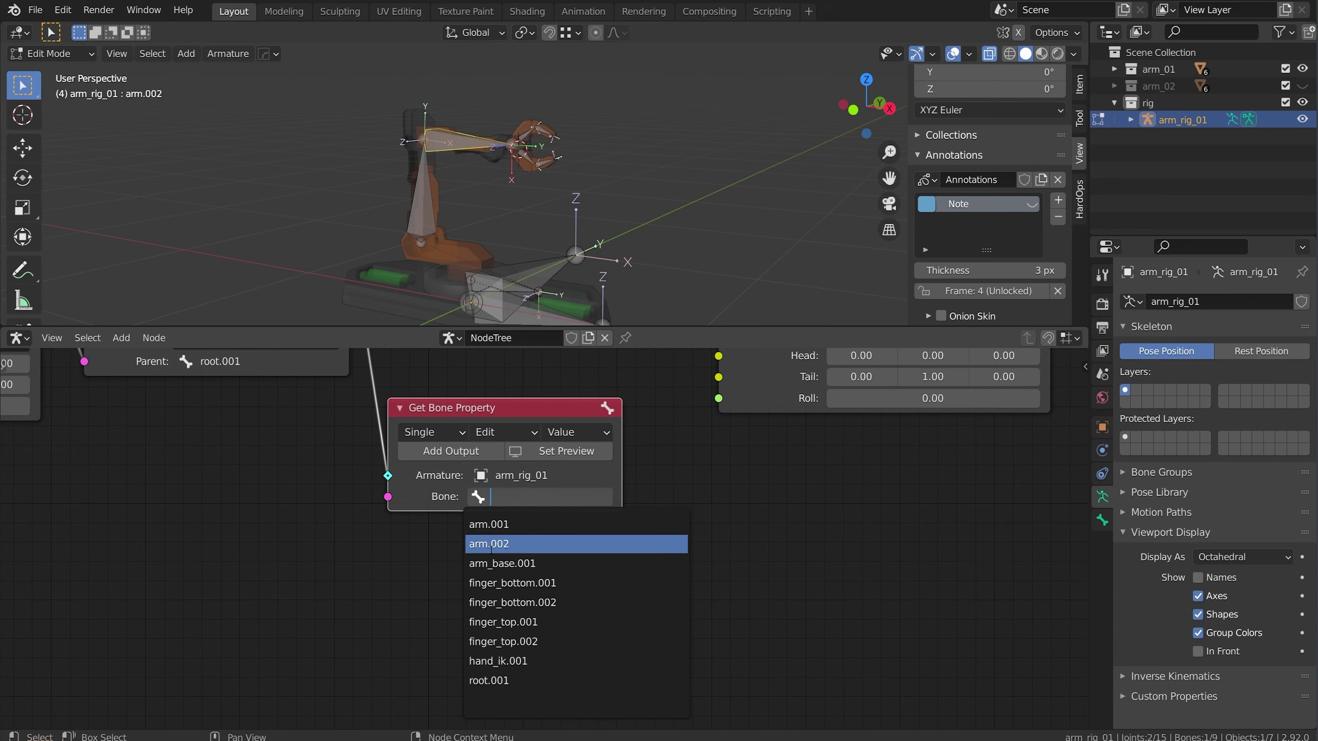
{"action": "left_click", "coordinate": [539, 544]}
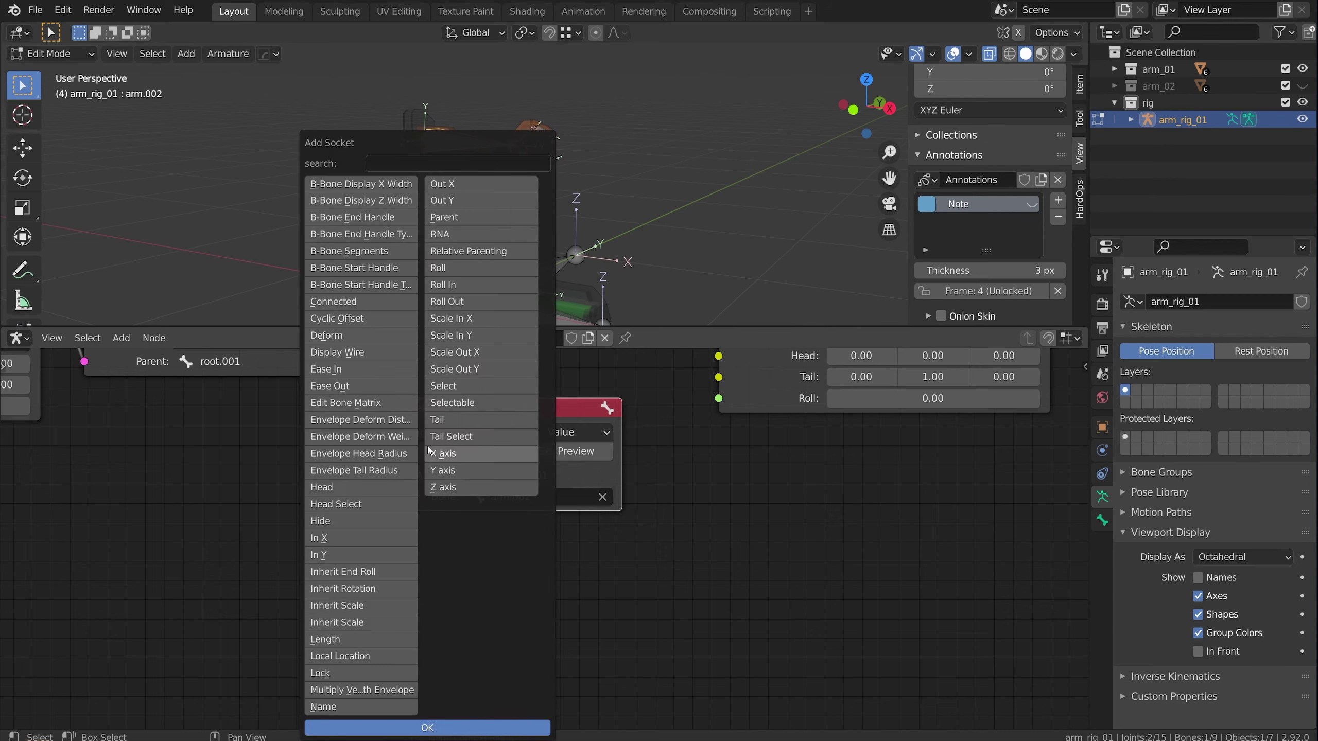
{"action": "left_click", "coordinate": [450, 451]}
{"action": "left_click", "coordinate": [464, 727]}
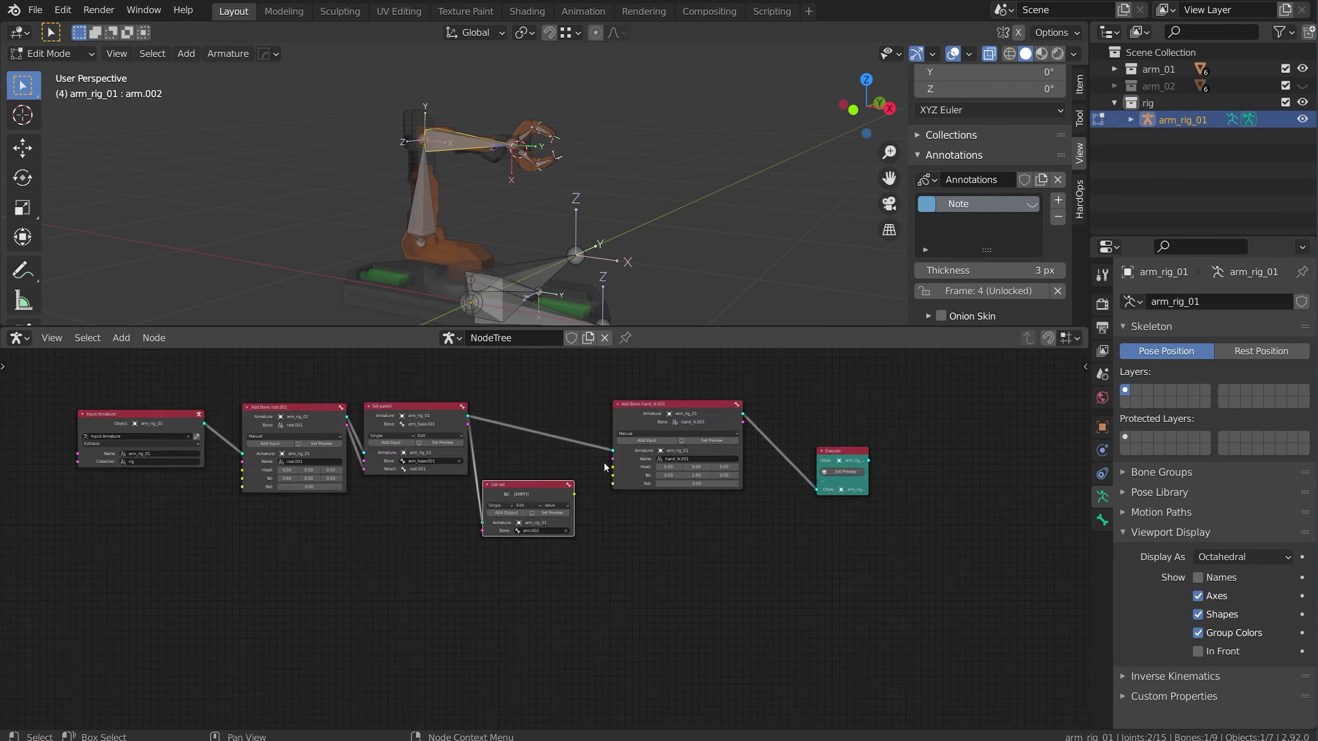
Step: Space out the nodes and connect the arm.002 Tail output to the Head of hand_ik.001
{"action": "middle_click_drag", "start_coordinate": [606, 468], "coordinate": [398, 516]}
{"action": "scroll", "coordinate": [398, 516], "scroll_direction": "up", "scroll_amount": 8}
{"action": "left_click_drag", "start_coordinate": [555, 399], "coordinate": [615, 406]}
{"action": "left_click_drag", "start_coordinate": [830, 484], "coordinate": [949, 444]}
{"action": "left_click_drag", "start_coordinate": [669, 406], "coordinate": [791, 403]}
{"action": "left_click_drag", "start_coordinate": [327, 572], "coordinate": [435, 544]}
{"action": "left_click_drag", "start_coordinate": [445, 537], "coordinate": [592, 518]}
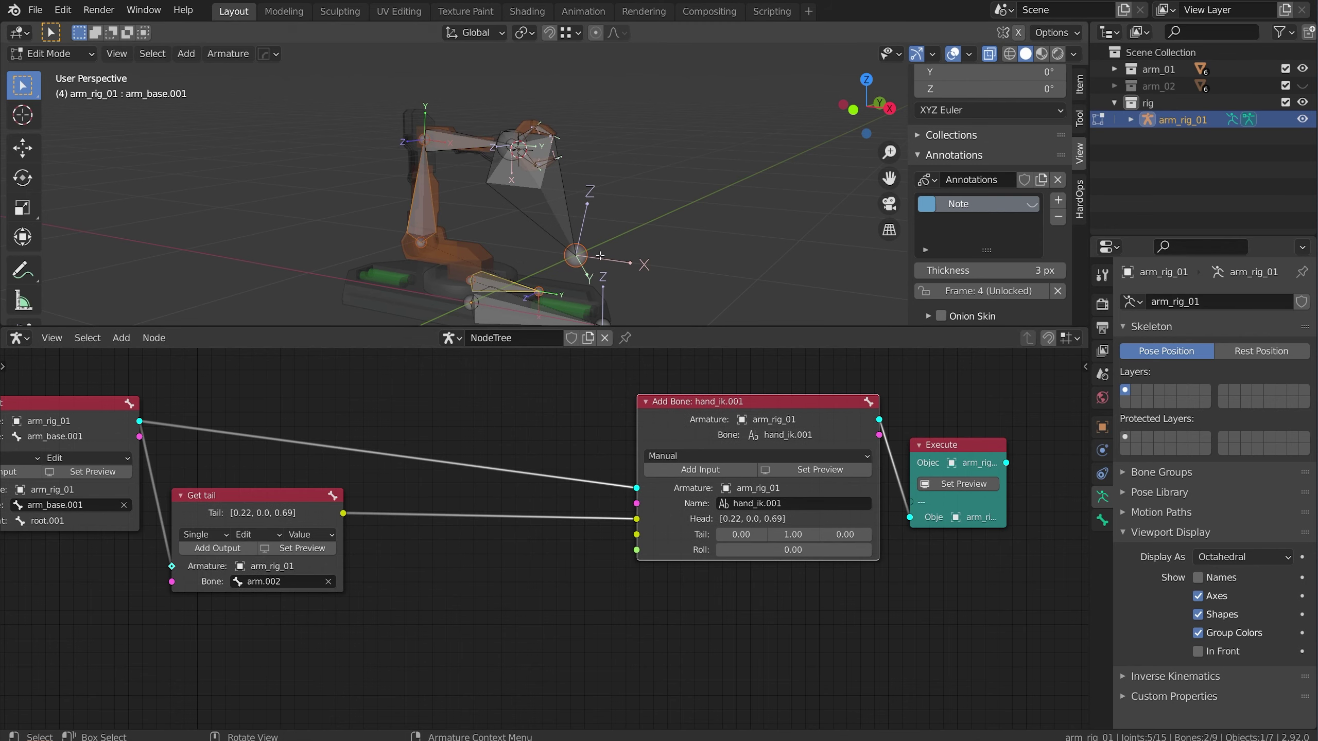
Step: Create a new annotation layer and sketch a horizontal bone shape extending outward from the gripper
{"action": "mouse_move", "coordinate": [592, 270]}
{"action": "middle_mouse_down"}
{"action": "mouse_move", "coordinate": [574, 267]}
{"action": "mouse_move", "coordinate": [625, 260]}
{"action": "middle_mouse_up"}
{"action": "left_click", "coordinate": [1057, 201]}
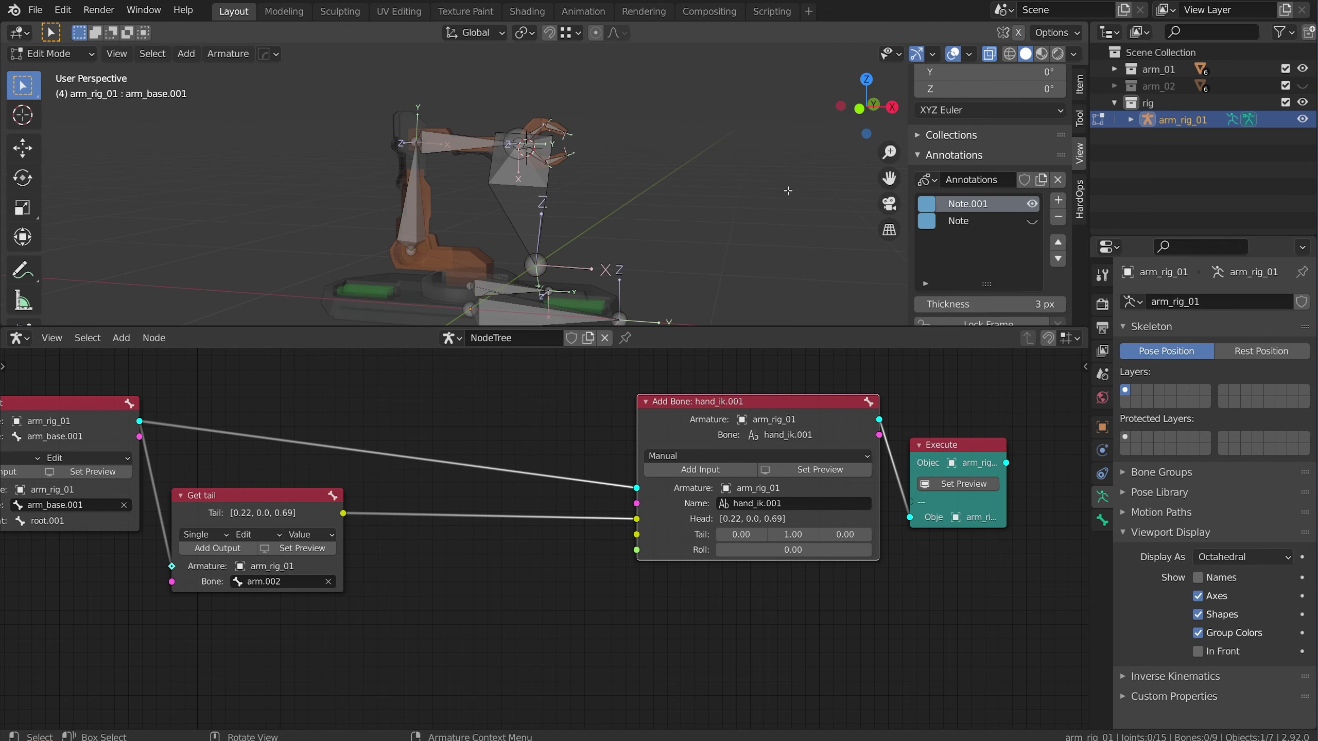
{"action": "left_click_drag", "start_coordinate": [584, 151], "coordinate": [520, 157]}
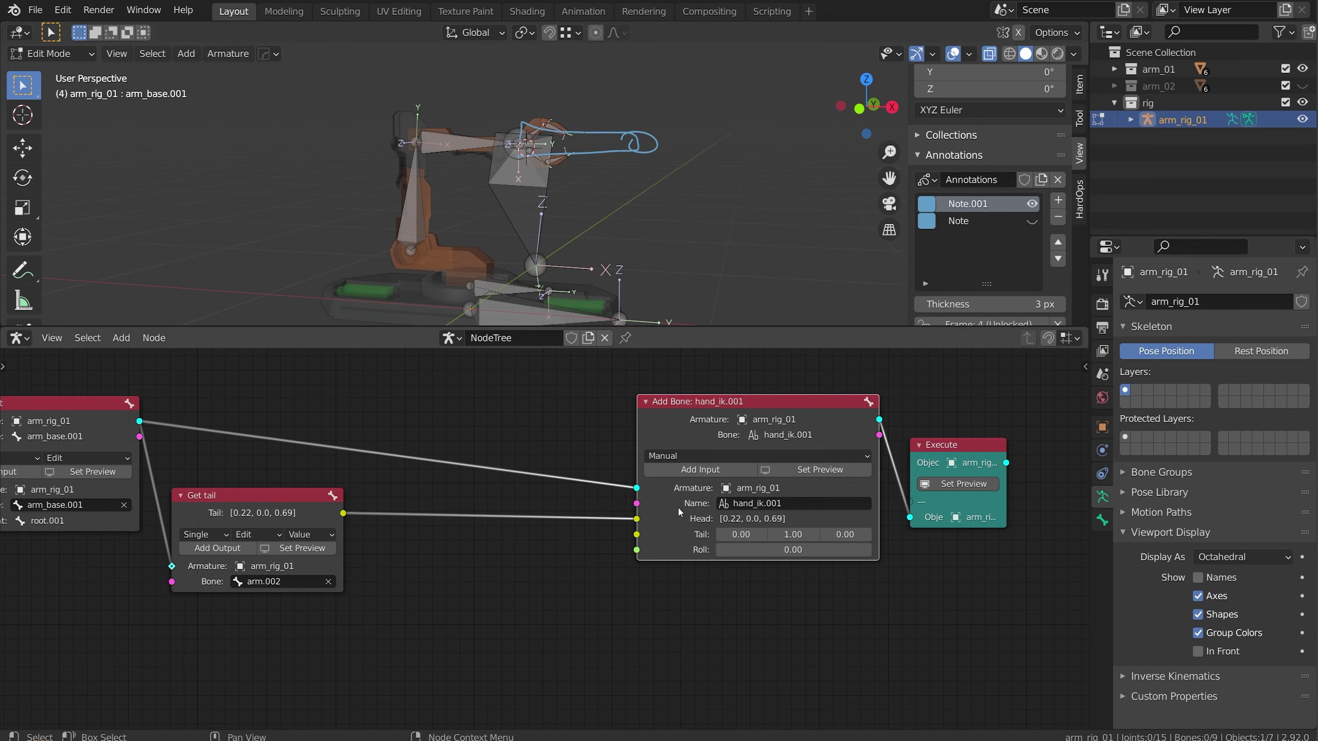
Step: Make room before the hand_ik.001 node, add a Math node set to Add there, and widen it
{"action": "left_click_drag", "start_coordinate": [955, 446], "coordinate": [1009, 412]}
{"action": "left_click_drag", "start_coordinate": [809, 403], "coordinate": [841, 400]}
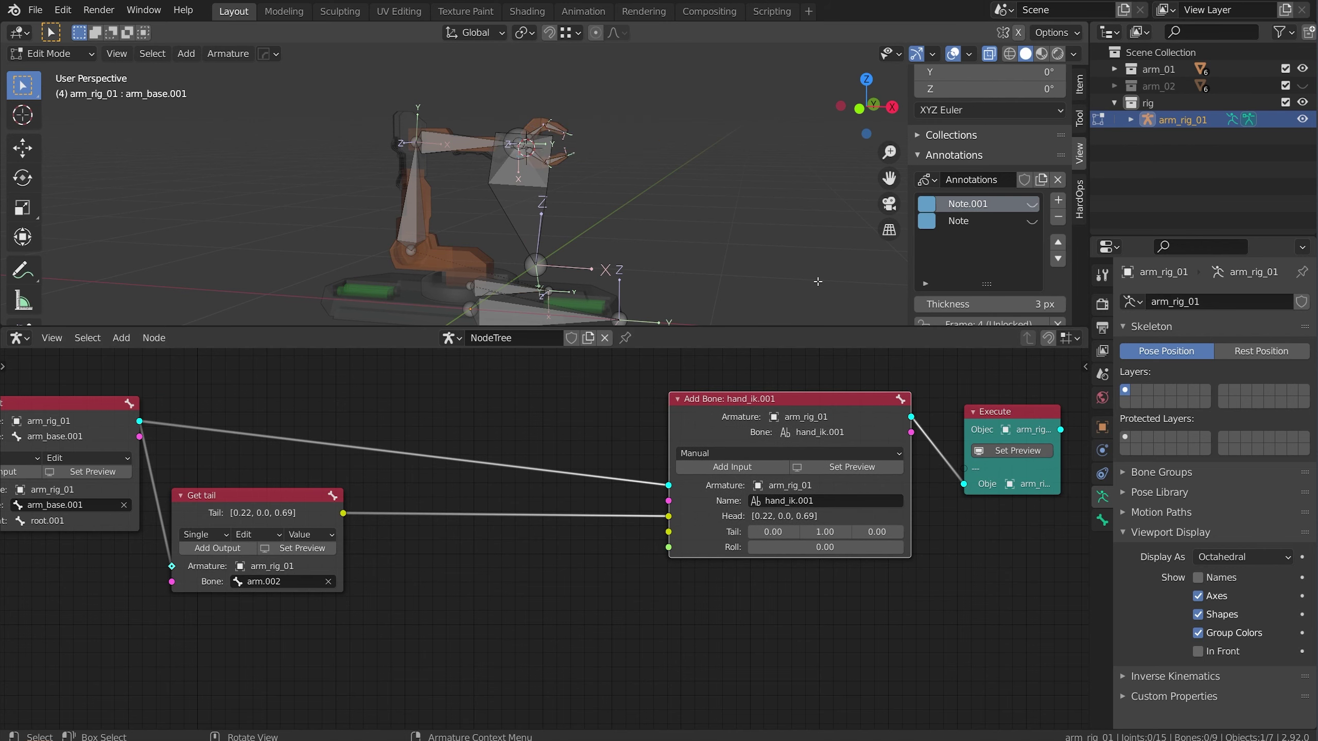
{"action": "key", "text": "shift+a"}
{"action": "mouse_move", "coordinate": [467, 678]}
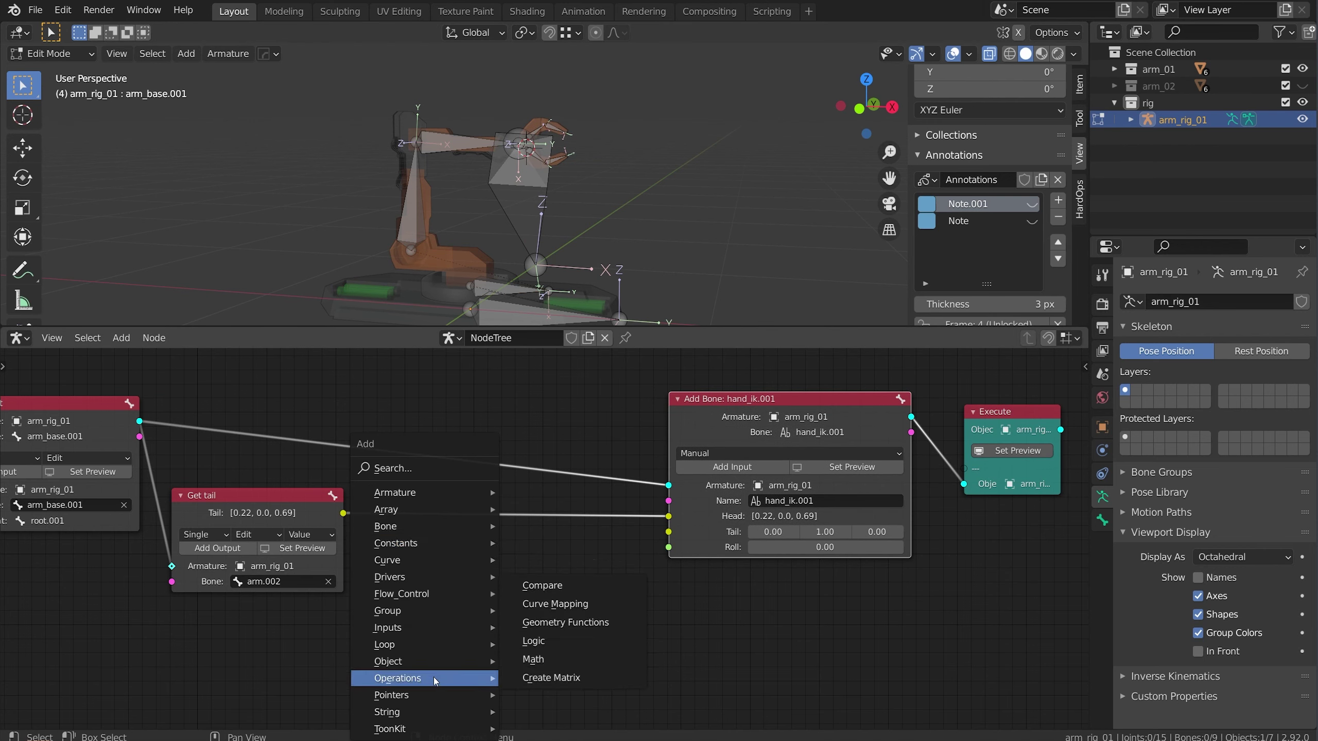
{"action": "left_click", "coordinate": [524, 665]}
{"action": "left_click", "coordinate": [421, 536]}
{"action": "left_click", "coordinate": [439, 573]}
{"action": "left_click", "coordinate": [439, 542]}
{"action": "left_click_drag", "start_coordinate": [516, 580], "coordinate": [582, 574]}
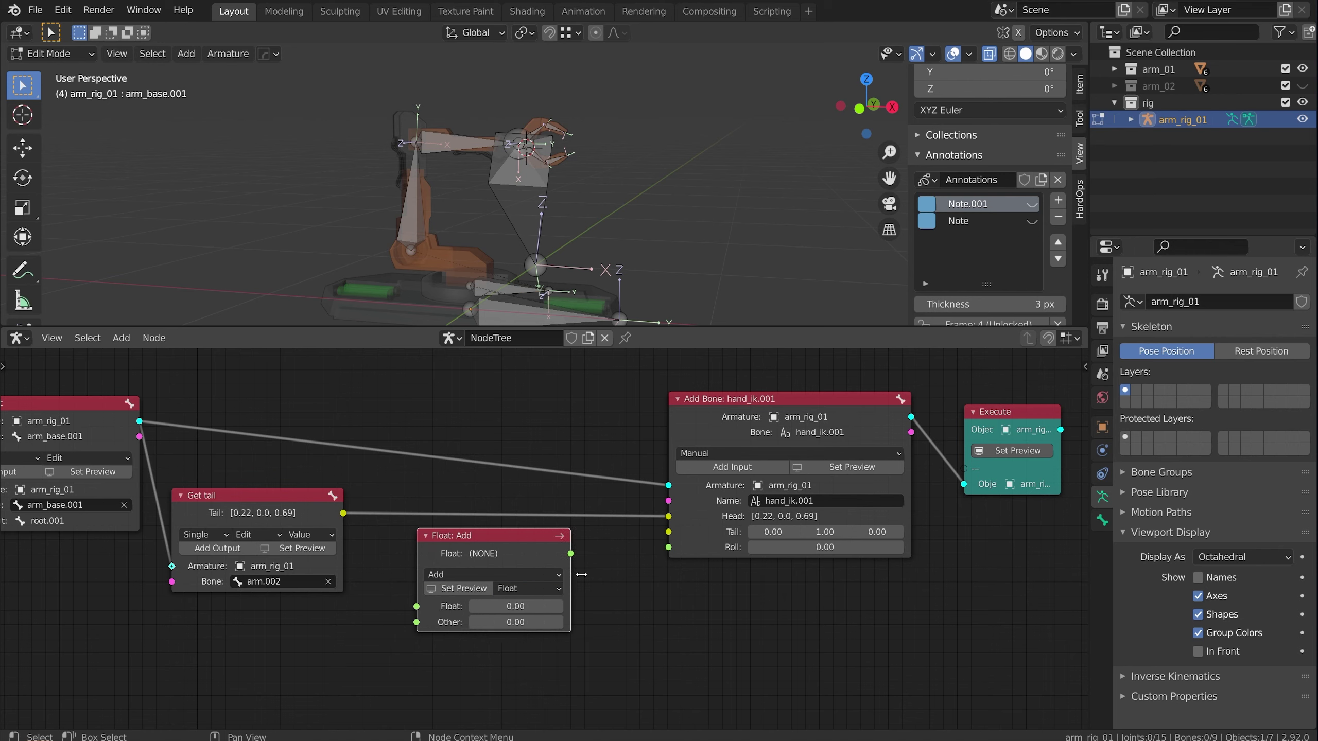
Step: Switch the Math node to Vector and use it to feed the arm.002 tail plus X 1.00 into hand_ik.001's Tail
{"action": "left_click", "coordinate": [528, 589]}
{"action": "left_click", "coordinate": [539, 624]}
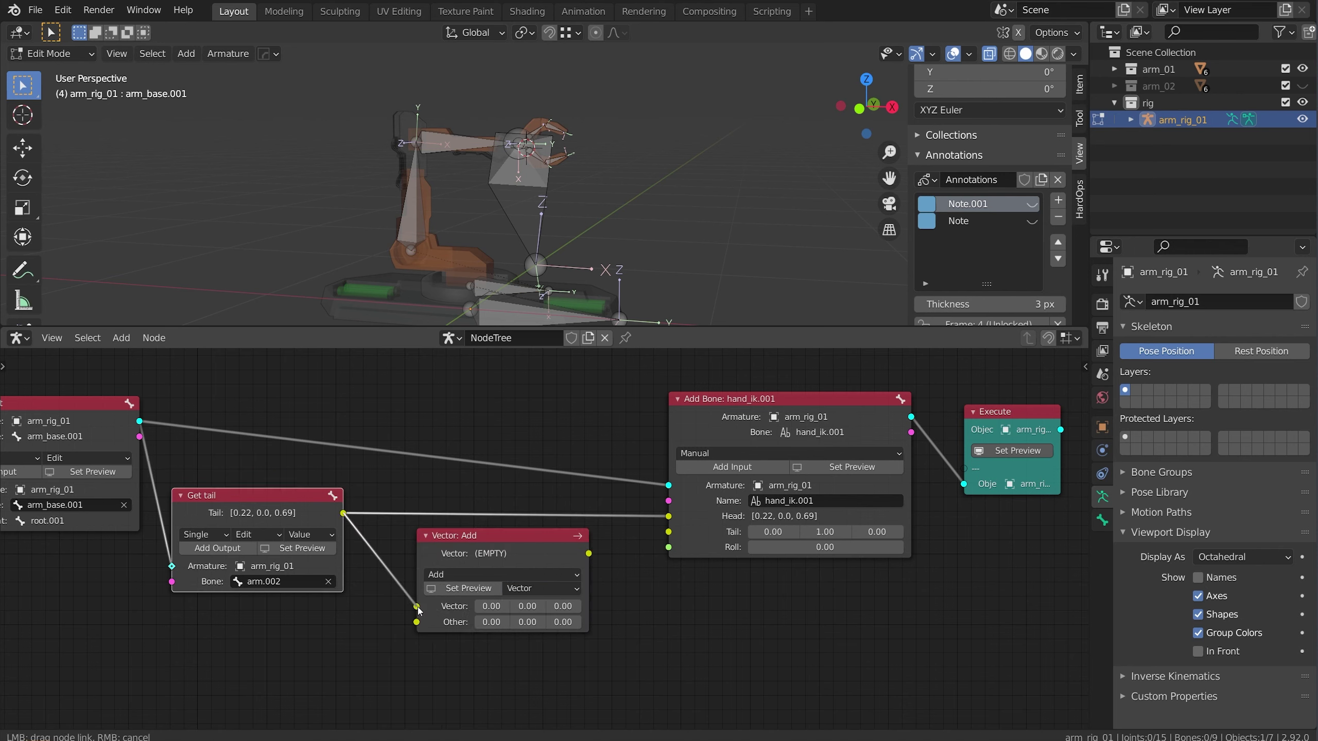
{"action": "left_click_drag", "start_coordinate": [419, 611], "coordinate": [418, 612]}
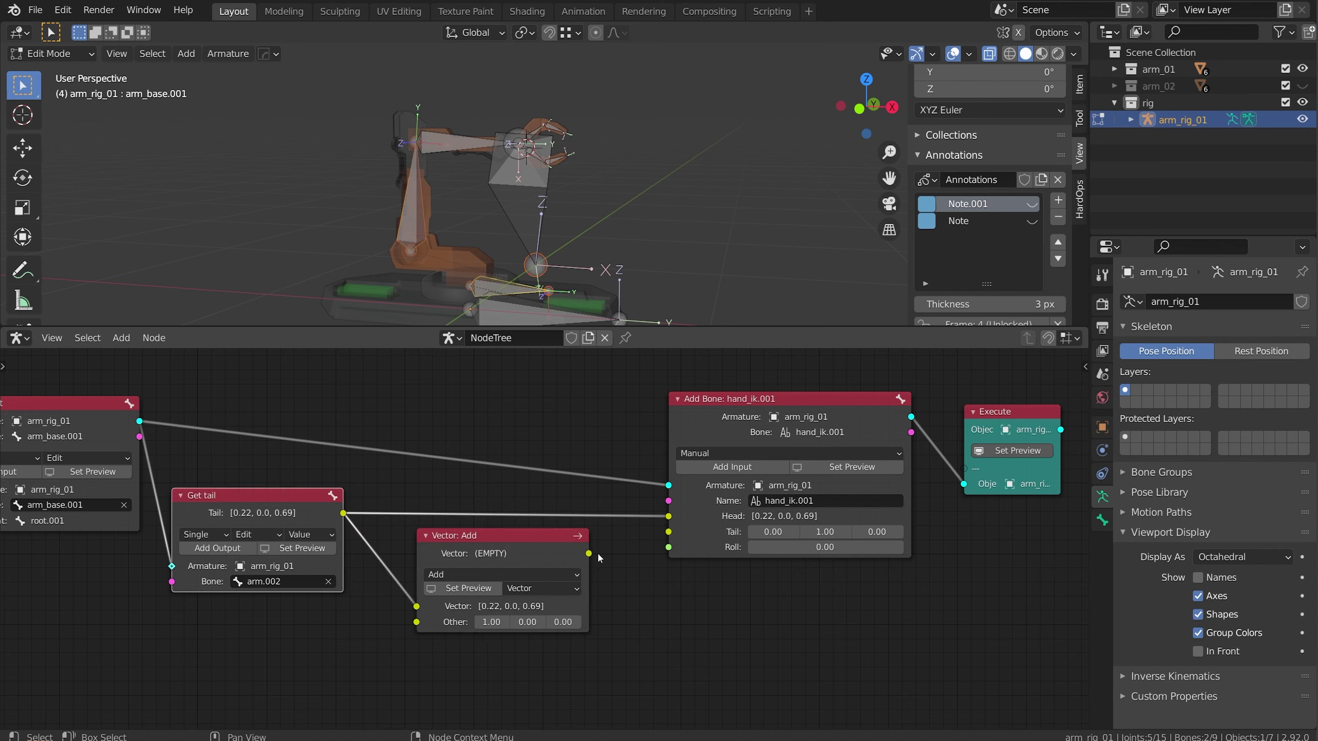
{"action": "left_click_drag", "start_coordinate": [589, 554], "coordinate": [668, 531]}
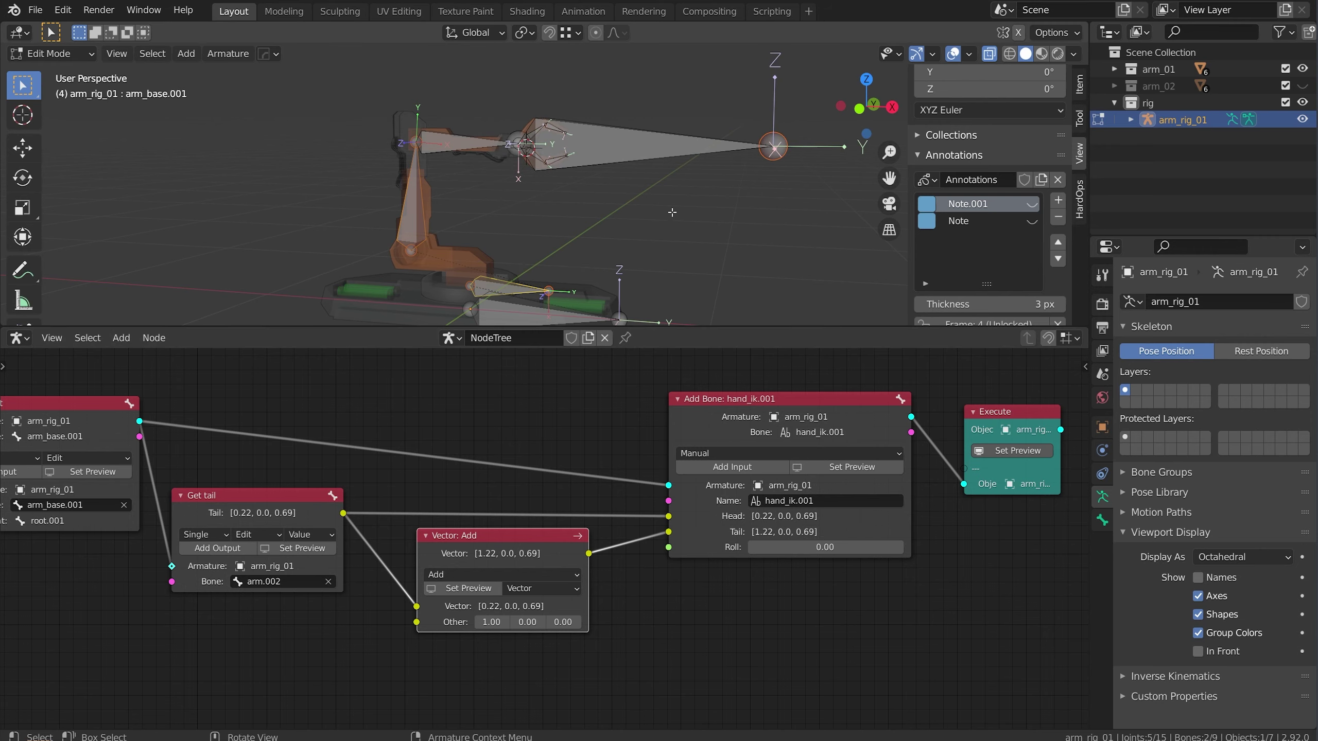
Step: Shorten the hand_ik.001 bone by reducing the Vector Add node's X offset to 0.21
{"action": "scroll", "coordinate": [672, 212], "scroll_direction": "down", "scroll_amount": 2}
{"action": "middle_click_drag", "start_coordinate": [672, 212], "coordinate": [685, 222]}
{"action": "left_click_drag", "start_coordinate": [475, 622], "coordinate": [451, 621]}
{"action": "scroll", "coordinate": [506, 638], "scroll_direction": "up", "scroll_amount": 9}
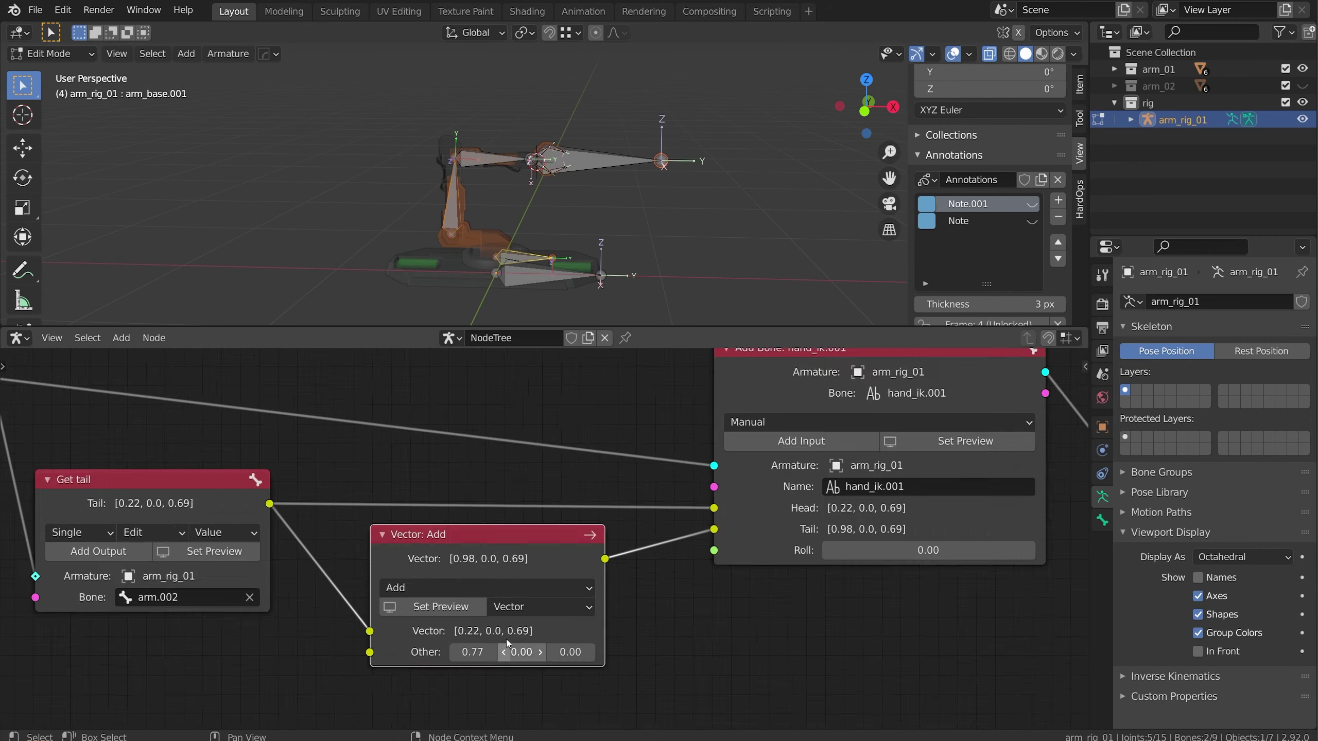
{"action": "middle_click_drag", "start_coordinate": [506, 638], "coordinate": [577, 548]}
{"action": "left_click_drag", "start_coordinate": [511, 610], "coordinate": [403, 612]}
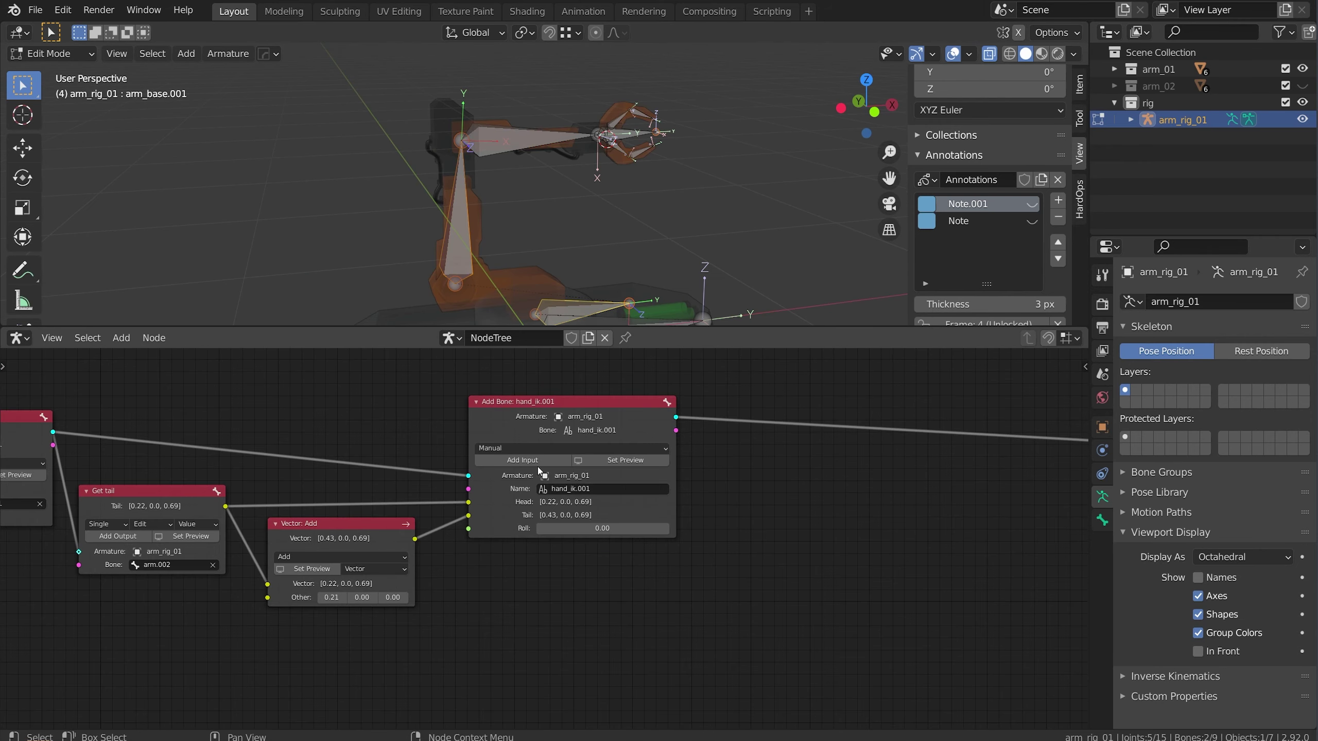
Step: Add a Parent input to the hand_ik.001 node and set it to arm_base.001
{"action": "left_click", "coordinate": [534, 461]}
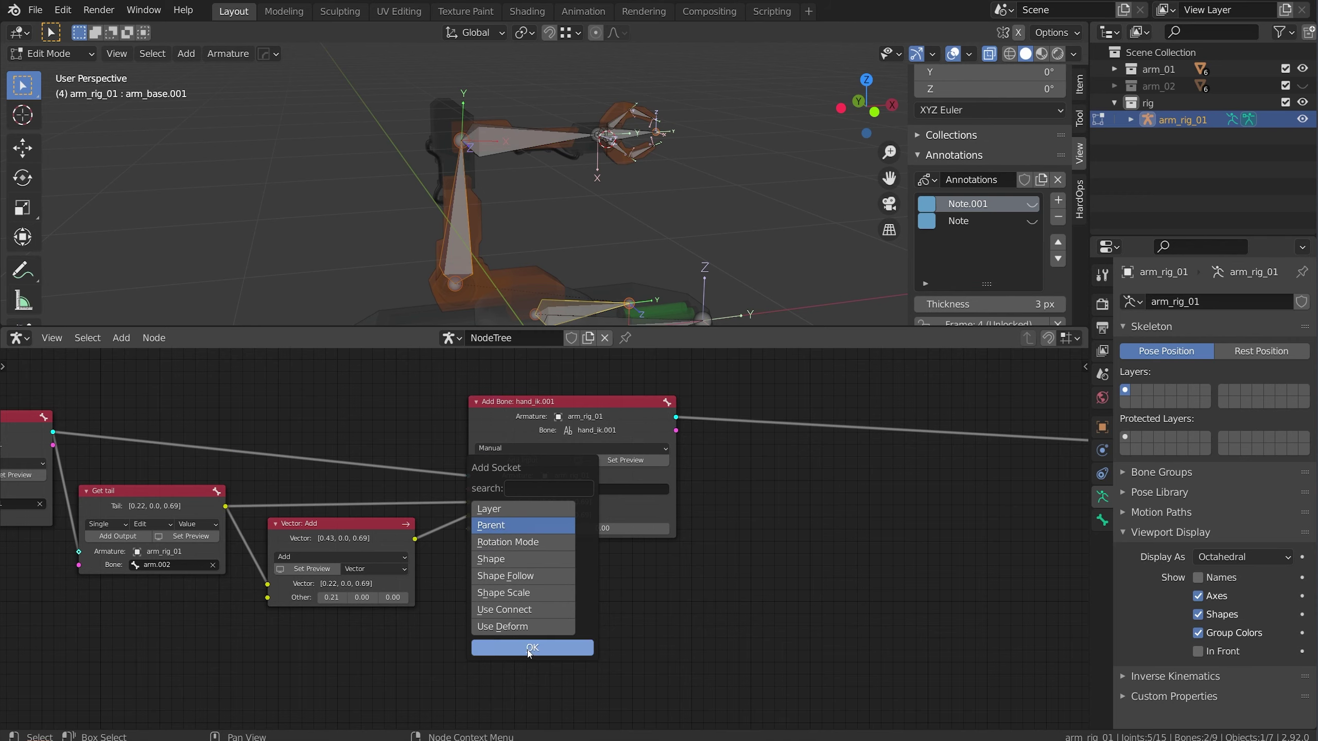
{"action": "left_click", "coordinate": [571, 649]}
{"action": "left_click", "coordinate": [578, 538]}
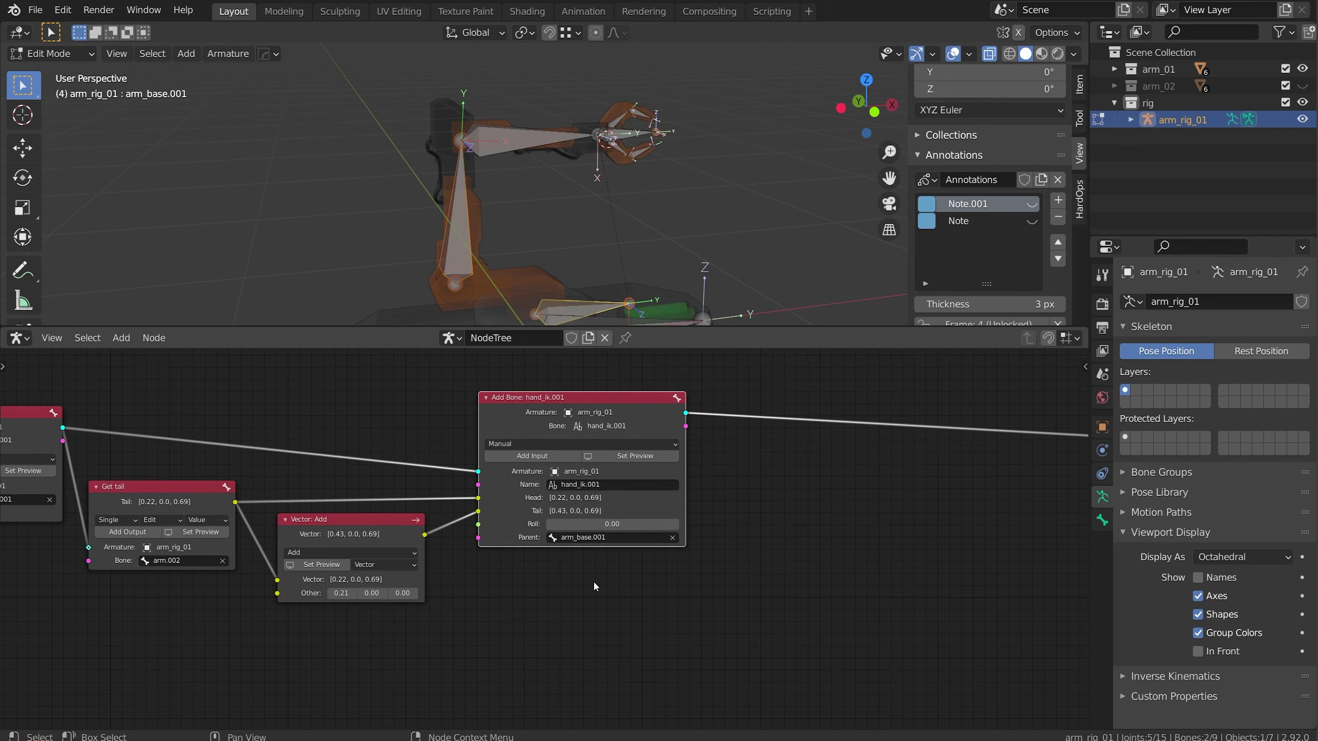
Step: Insert an Add Constraint node between the hand_ik.001 node and Execute
{"action": "scroll", "coordinate": [905, 494], "scroll_direction": "down", "scroll_amount": 5}
{"action": "middle_click_drag", "start_coordinate": [905, 493], "coordinate": [552, 532]}
{"action": "scroll", "coordinate": [551, 532], "scroll_direction": "up", "scroll_amount": 5}
{"action": "left_click", "coordinate": [552, 532]}
{"action": "key", "text": "shift+a"}
{"action": "mouse_move", "coordinate": [525, 535]}
{"action": "left_click", "coordinate": [637, 304]}
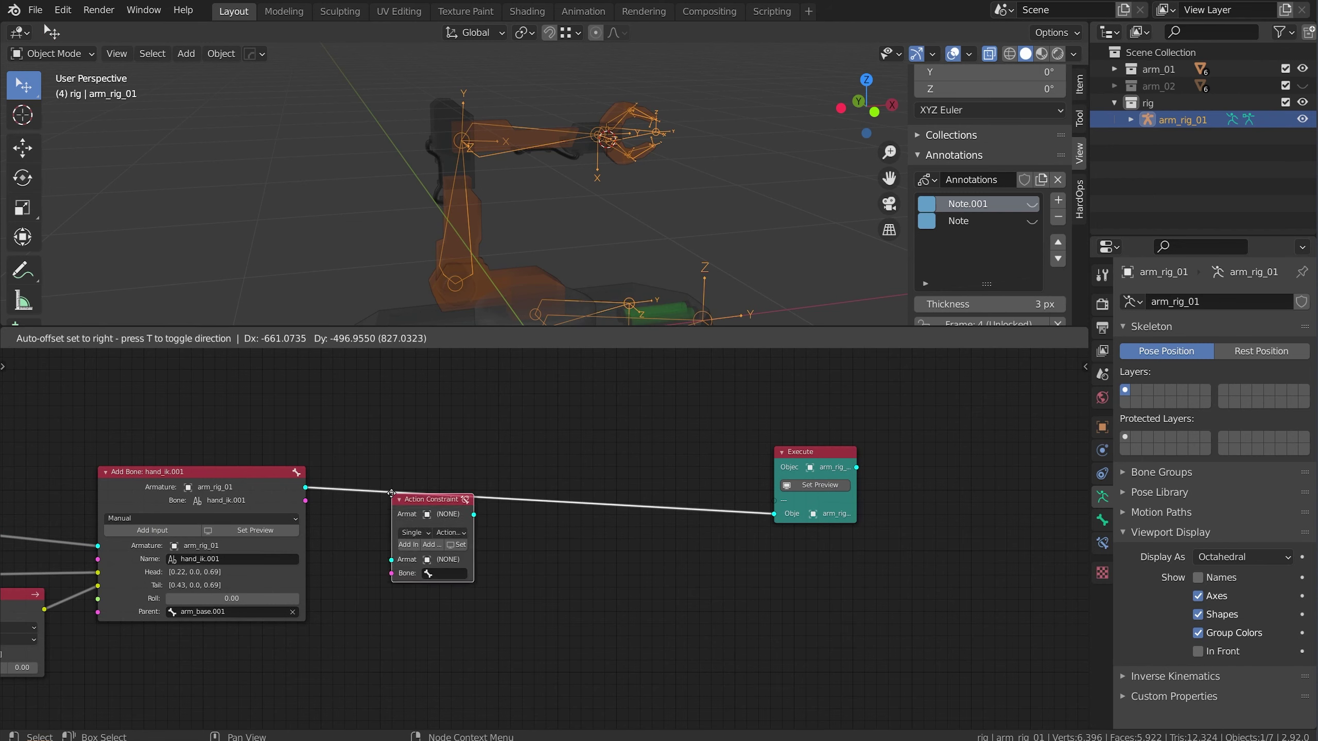
{"action": "left_click", "coordinate": [506, 522]}
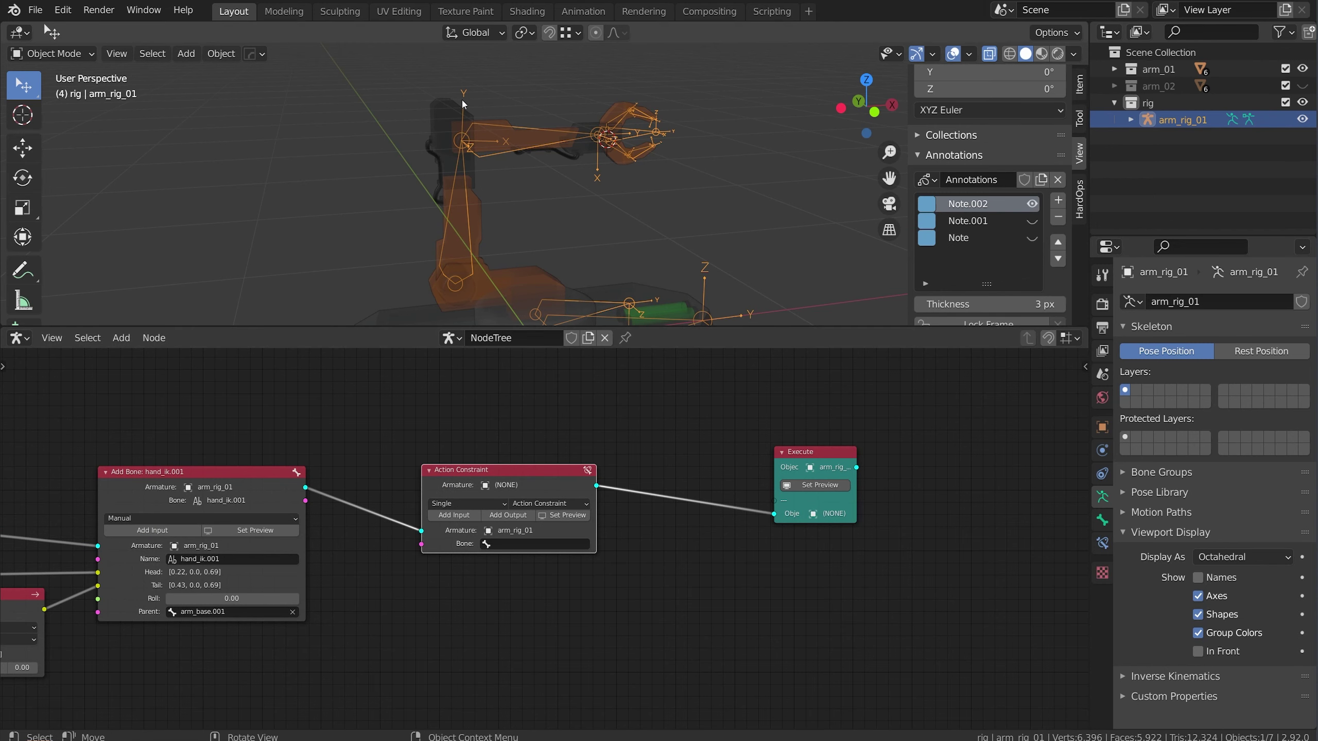
Step: Sketch annotation strokes over the arm bones and gripper to illustrate the constraint, and hide that annotation layer
{"action": "mouse_move", "coordinate": [563, 96]}
{"action": "left_mouse_down"}
{"action": "mouse_move", "coordinate": [635, 117]}
{"action": "mouse_move", "coordinate": [504, 205]}
{"action": "left_mouse_up"}
{"action": "left_click", "coordinate": [466, 132]}
{"action": "left_click", "coordinate": [545, 150]}
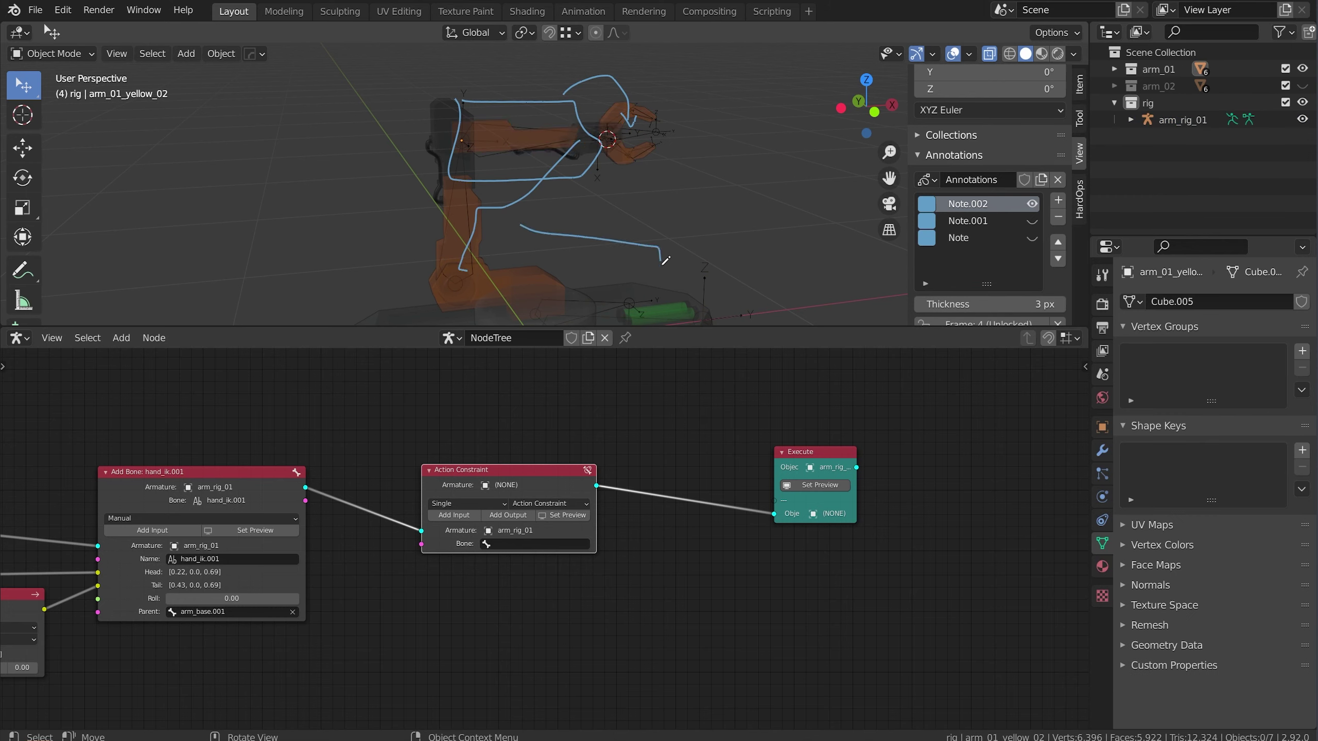
{"action": "left_click", "coordinate": [1032, 205]}
Step: Widen the constraint node and change its type to Kinematic Constraint
{"action": "mouse_move", "coordinate": [539, 472]}
{"action": "left_mouse_down"}
{"action": "mouse_move", "coordinate": [503, 447]}
{"action": "mouse_move", "coordinate": [662, 479]}
{"action": "left_mouse_up"}
{"action": "left_click_drag", "start_coordinate": [552, 456], "coordinate": [529, 468]}
{"action": "left_click", "coordinate": [565, 489]}
{"action": "left_click", "coordinate": [539, 679]}
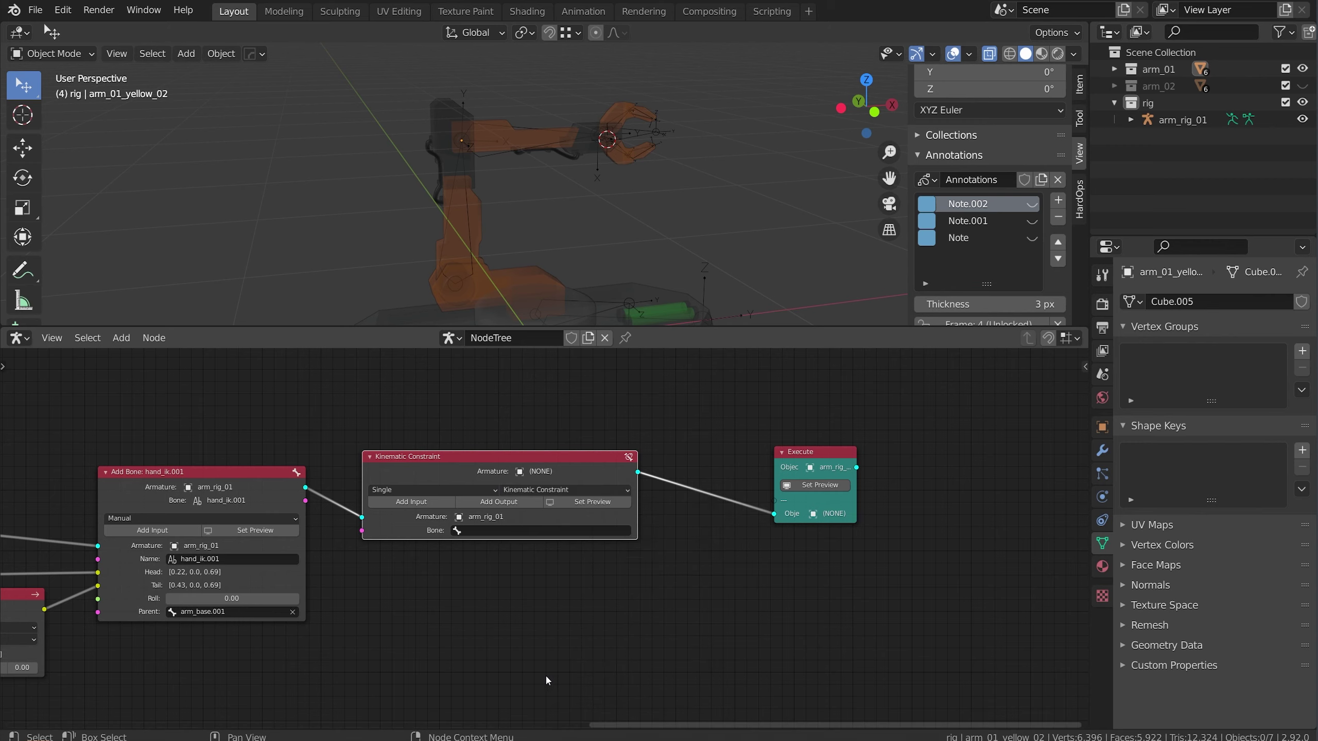
Step: Assign the Kinematic Constraint to the arm.002 bone and open its list of addable inputs
{"action": "scroll", "coordinate": [658, 681], "scroll_direction": "up", "scroll_amount": 1}
{"action": "left_click", "coordinate": [445, 491]}
{"action": "left_click", "coordinate": [420, 529]}
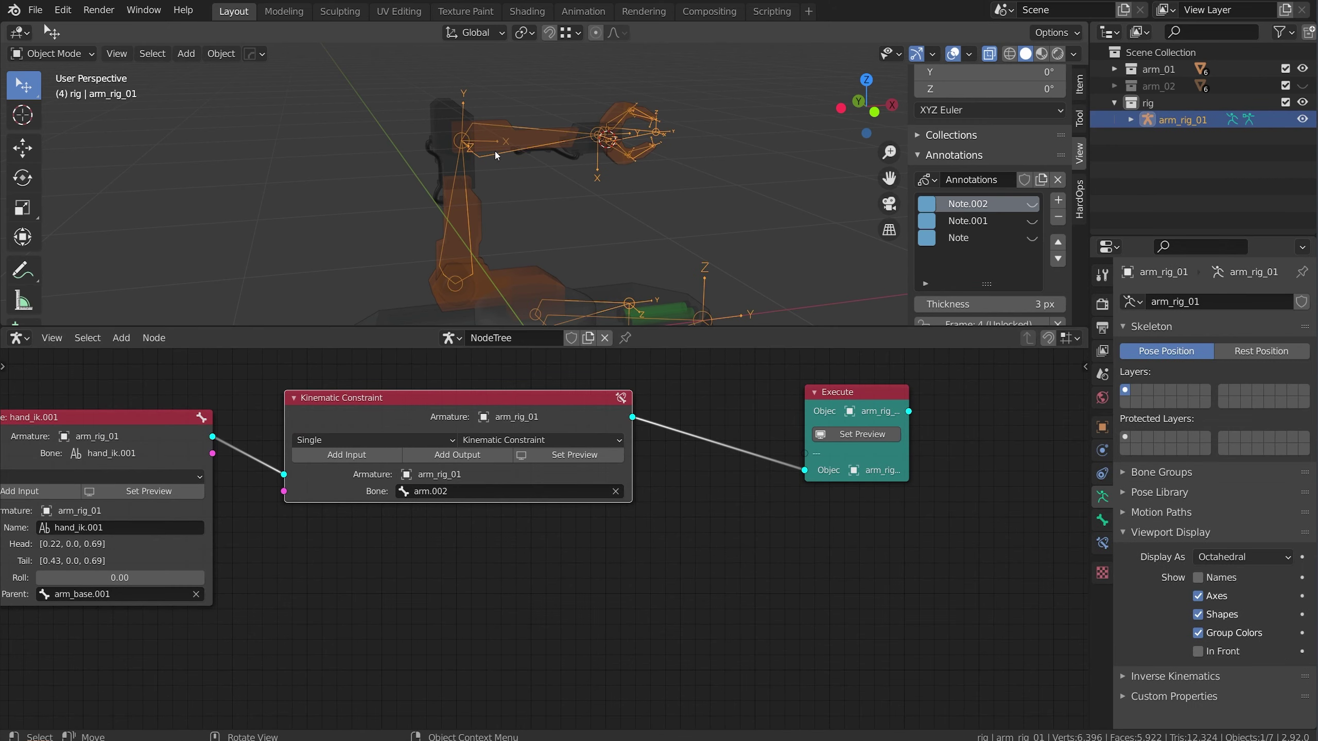
{"action": "left_click", "coordinate": [347, 454]}
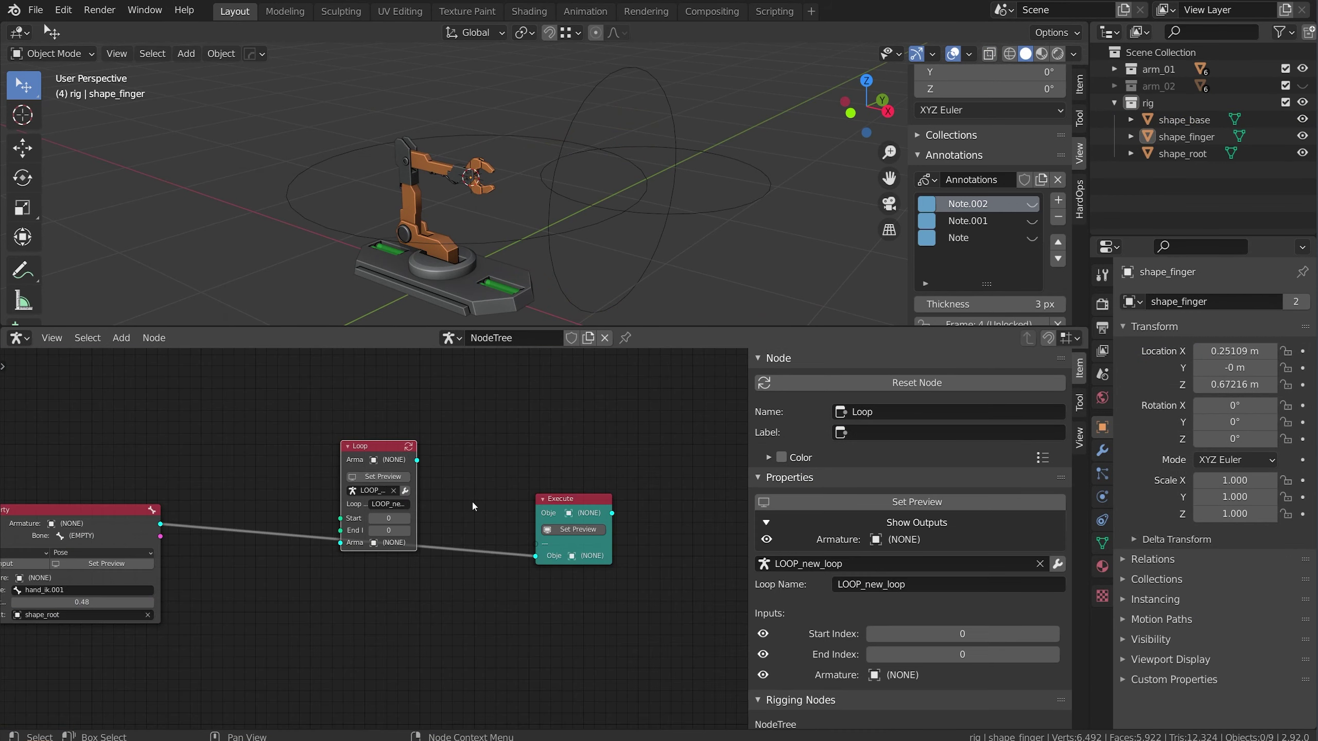
Step: Connect the Loop node between the hand_ik.001 bone property node and Execute, and widen it
{"action": "left_click_drag", "start_coordinate": [158, 524], "coordinate": [339, 543]}
{"action": "left_click_drag", "start_coordinate": [416, 460], "coordinate": [536, 557]}
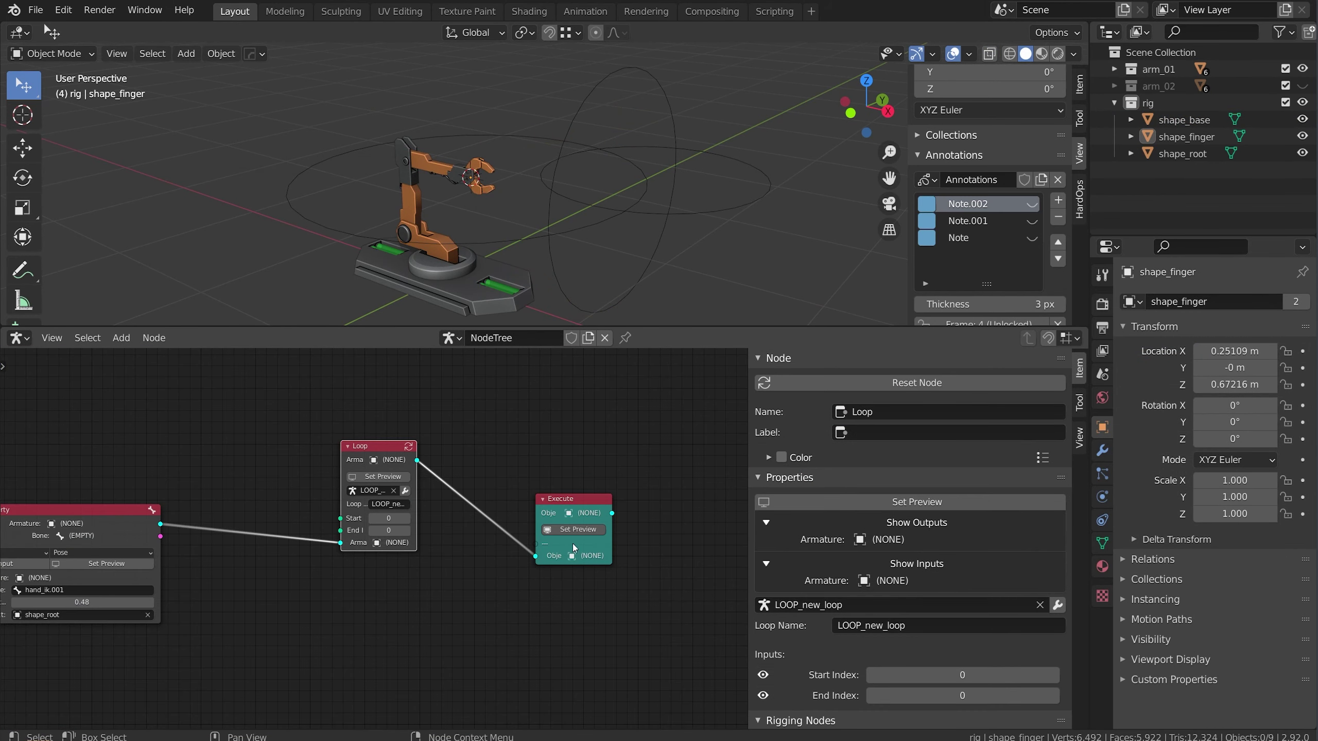
{"action": "scroll", "coordinate": [450, 555], "scroll_direction": "up", "scroll_amount": 3}
{"action": "scroll", "coordinate": [448, 550], "scroll_direction": "up", "scroll_amount": 4}
{"action": "left_click_drag", "start_coordinate": [314, 458], "coordinate": [184, 458]}
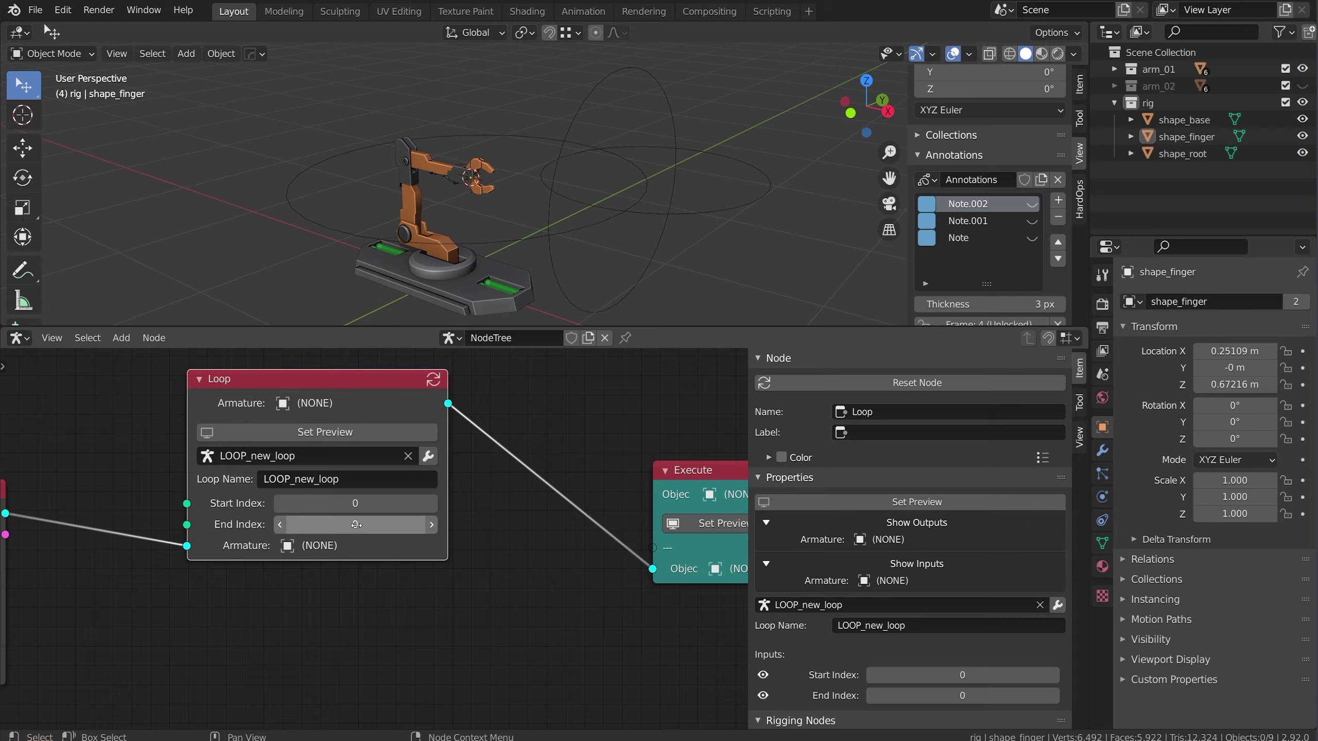